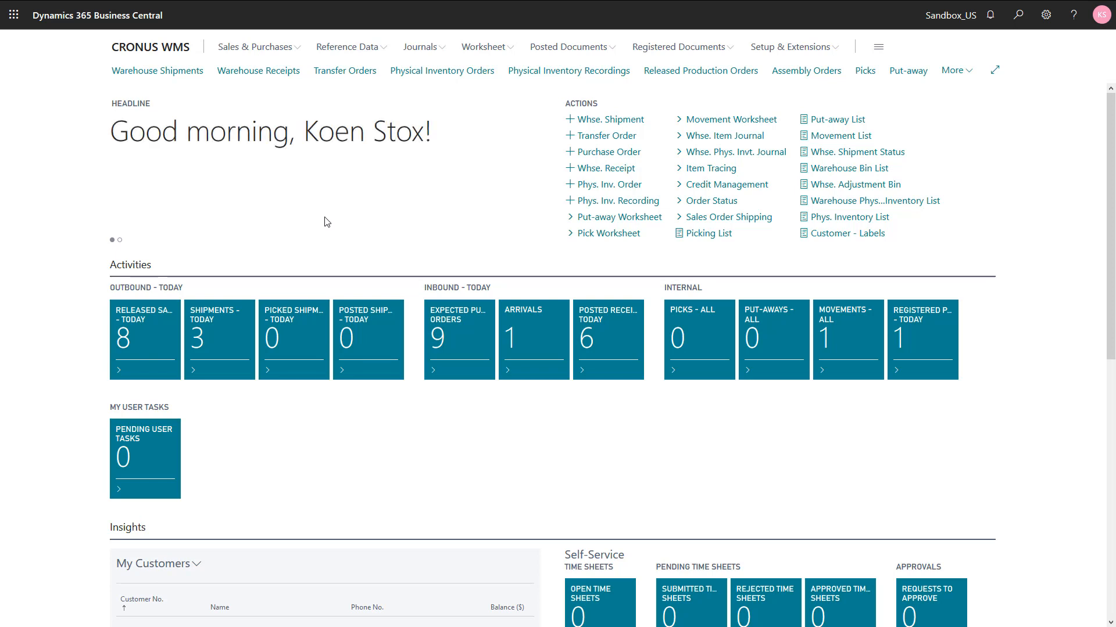
Open the last sales order in the sales orders list, the one for The Device Shop
left_click(236, 51)
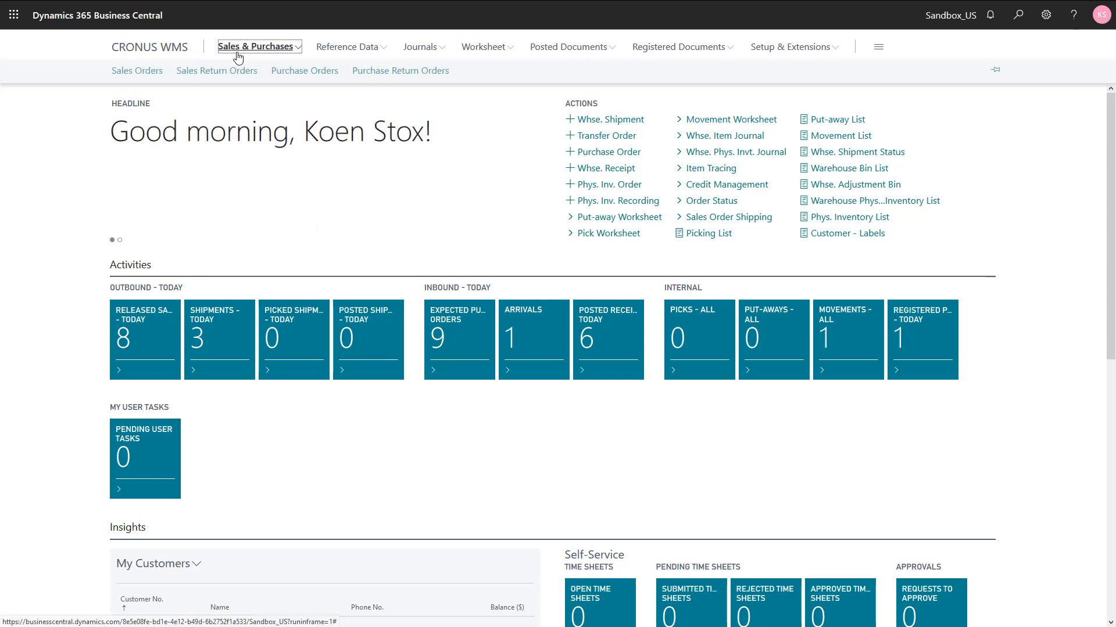
left_click(137, 70)
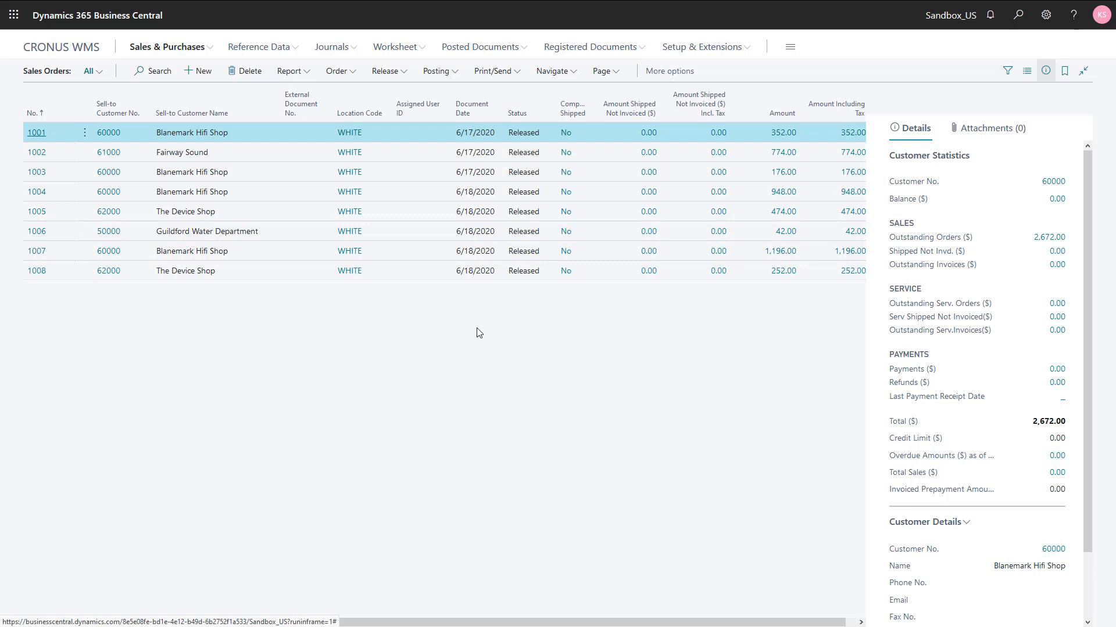
left_click(35, 277)
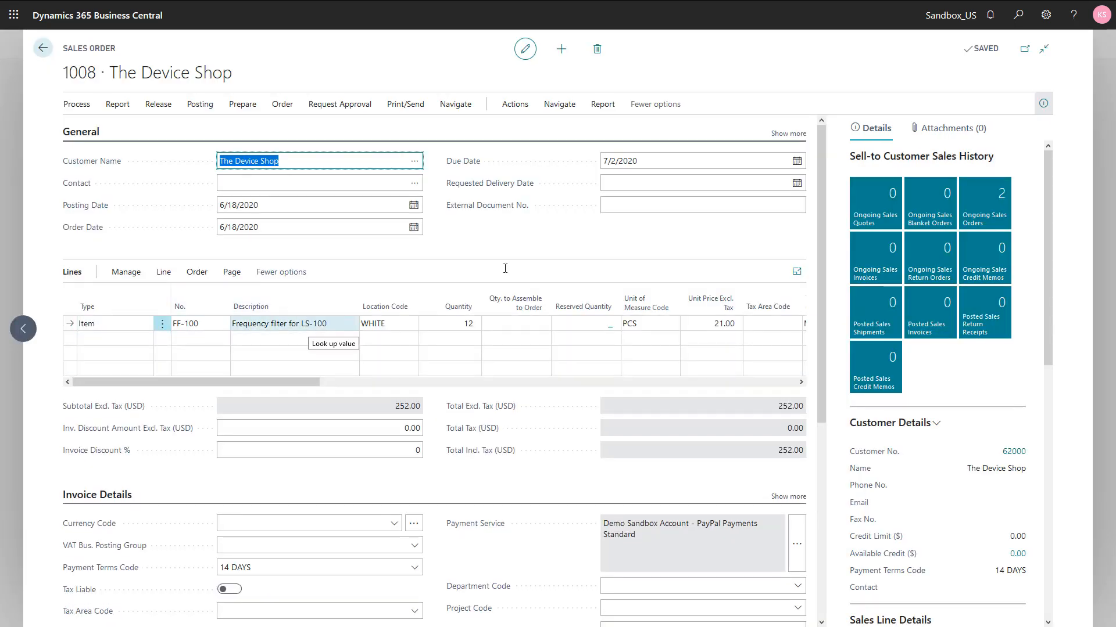
Look at the warehouse actions available for the sales order and return to the home page
left_click(512, 111)
left_click(326, 131)
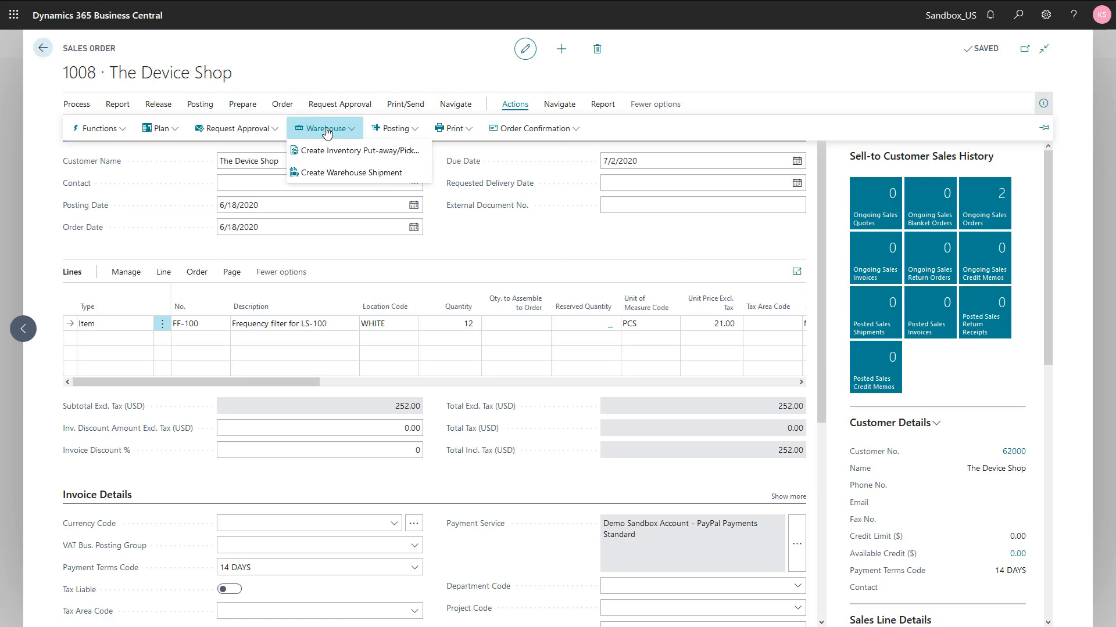
key("Escape")
key("Escape")
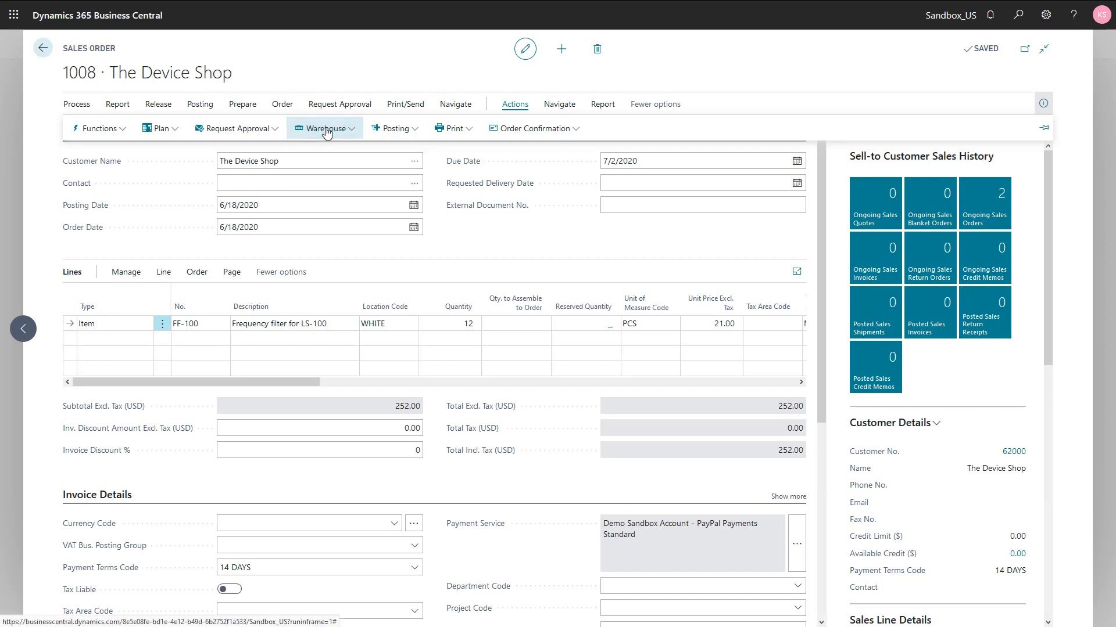
key("Escape")
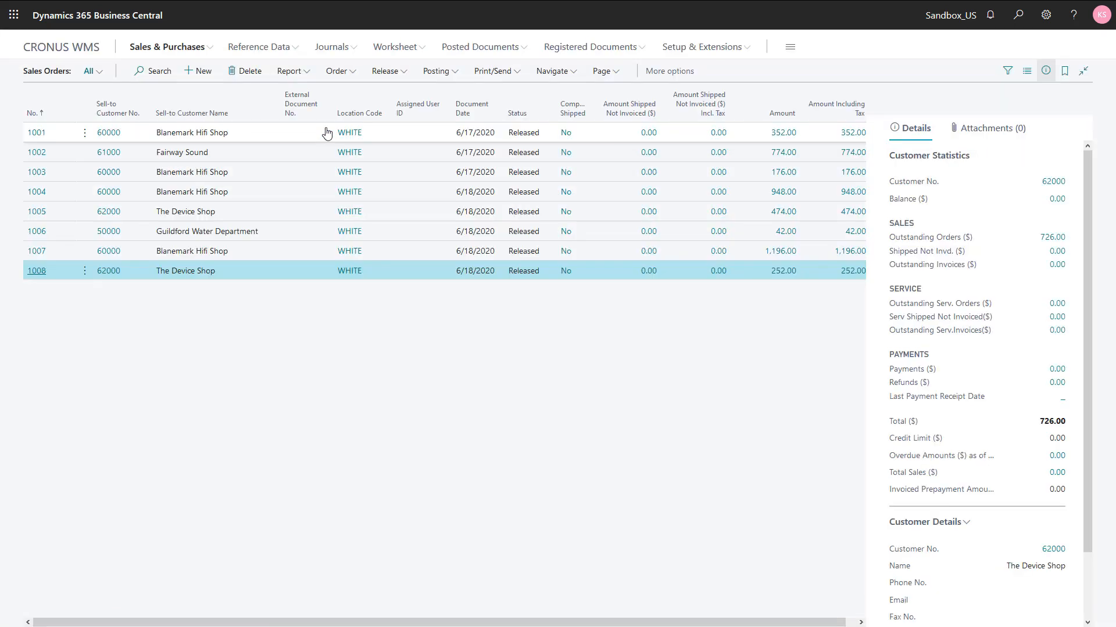
key("Escape")
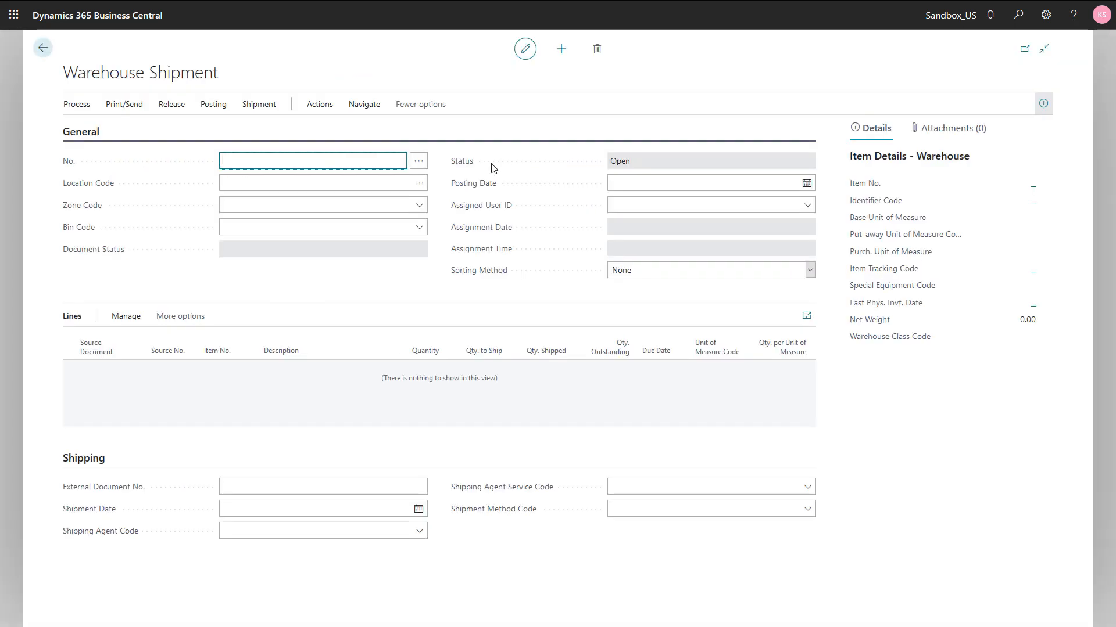
Create a new warehouse shipment for location WHITE
key("Tab")
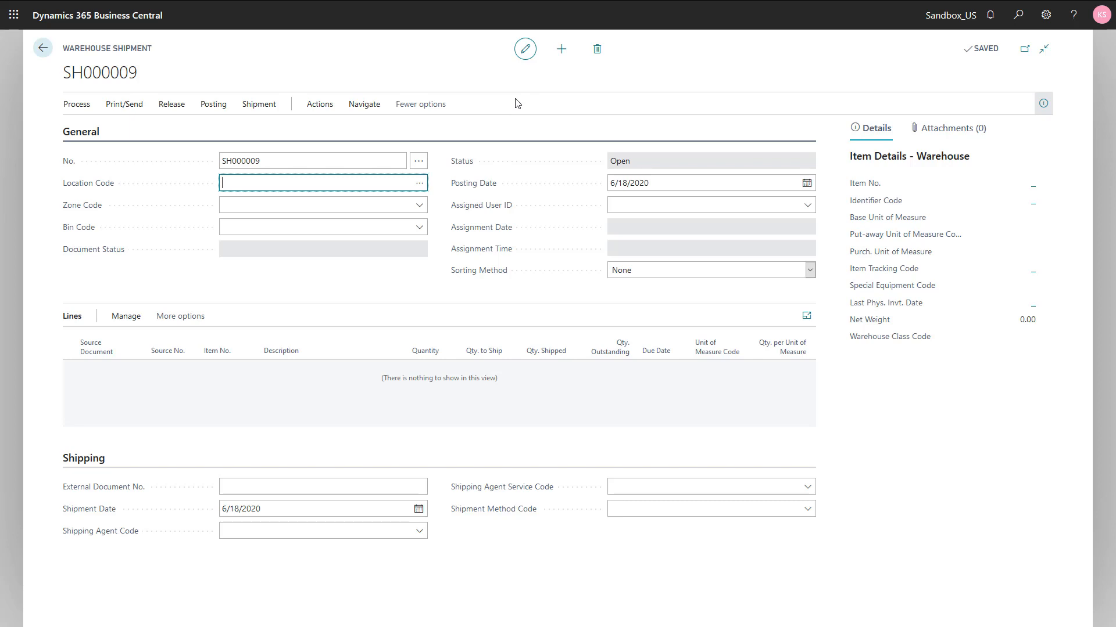
type("white")
key("Tab")
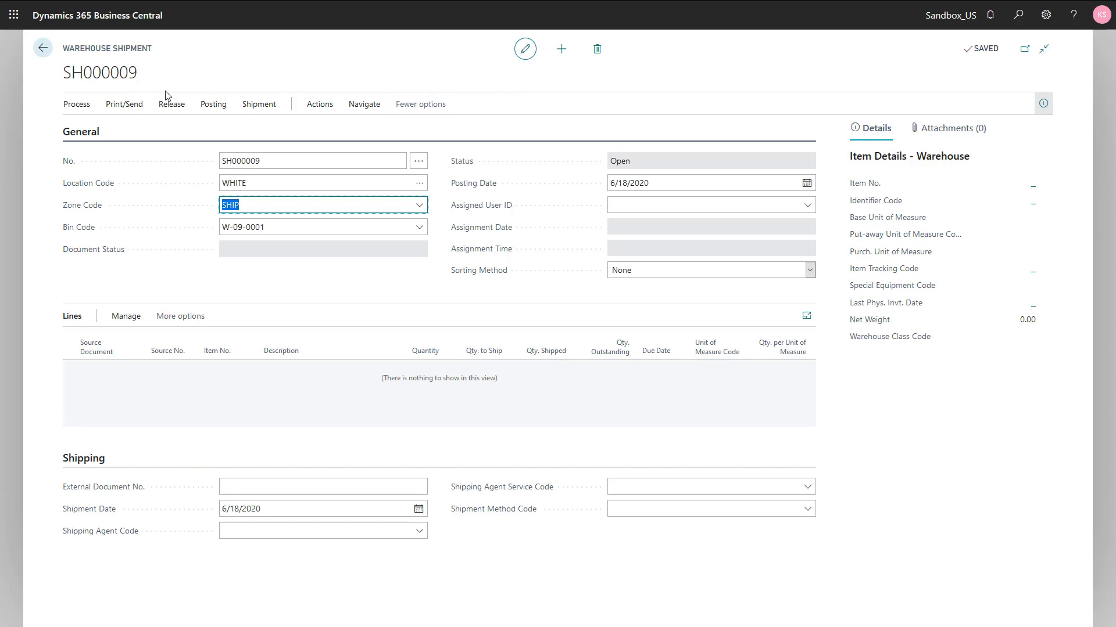
Look through the source documents available for the warehouse shipment and close the list without picking any
left_click(78, 105)
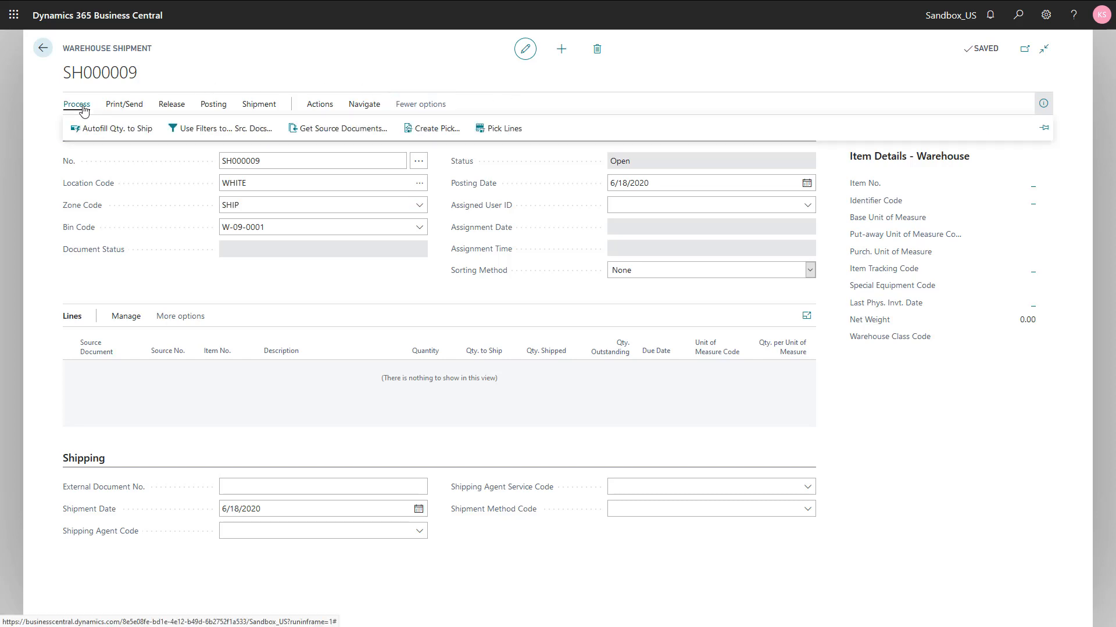
left_click(337, 129)
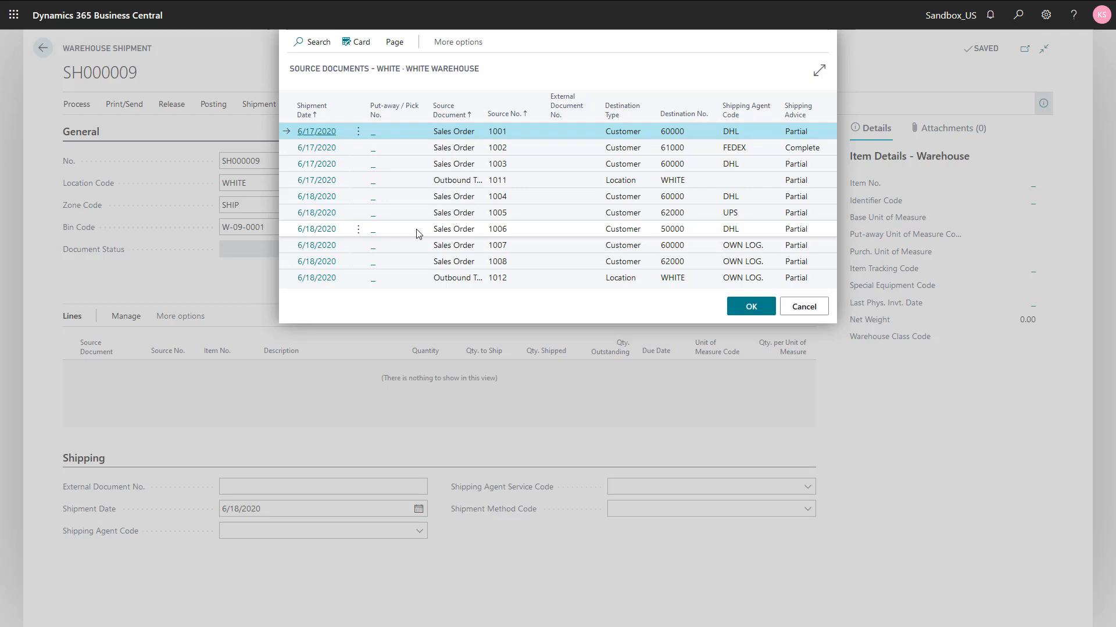
key("Escape")
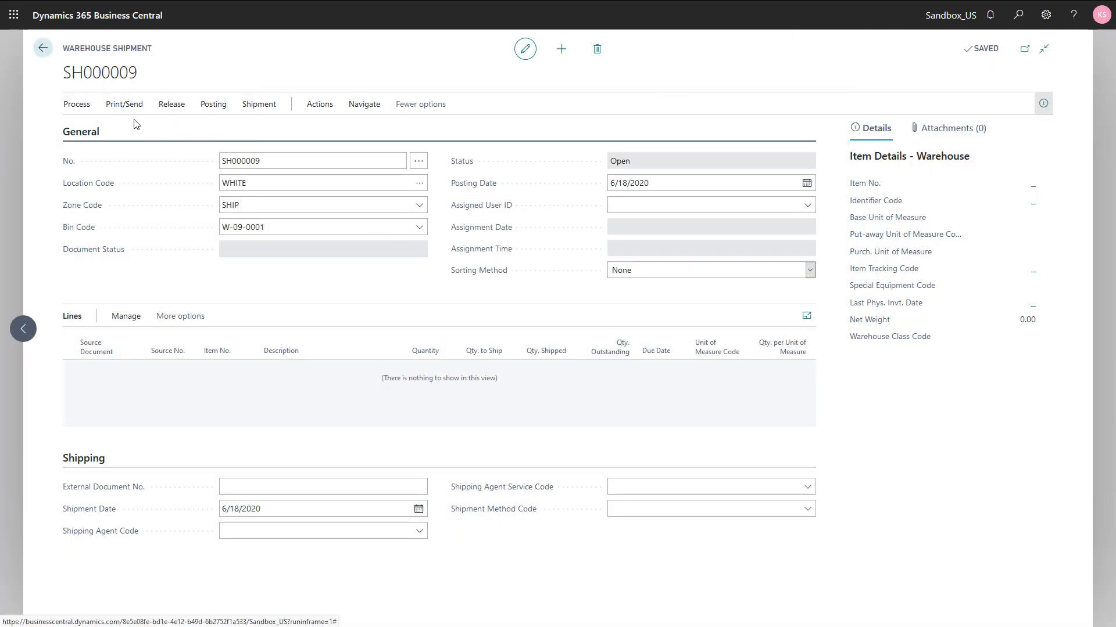
Add an outbound source document filter with code OWN and description "Own logistics" for the shipment
left_click(76, 105)
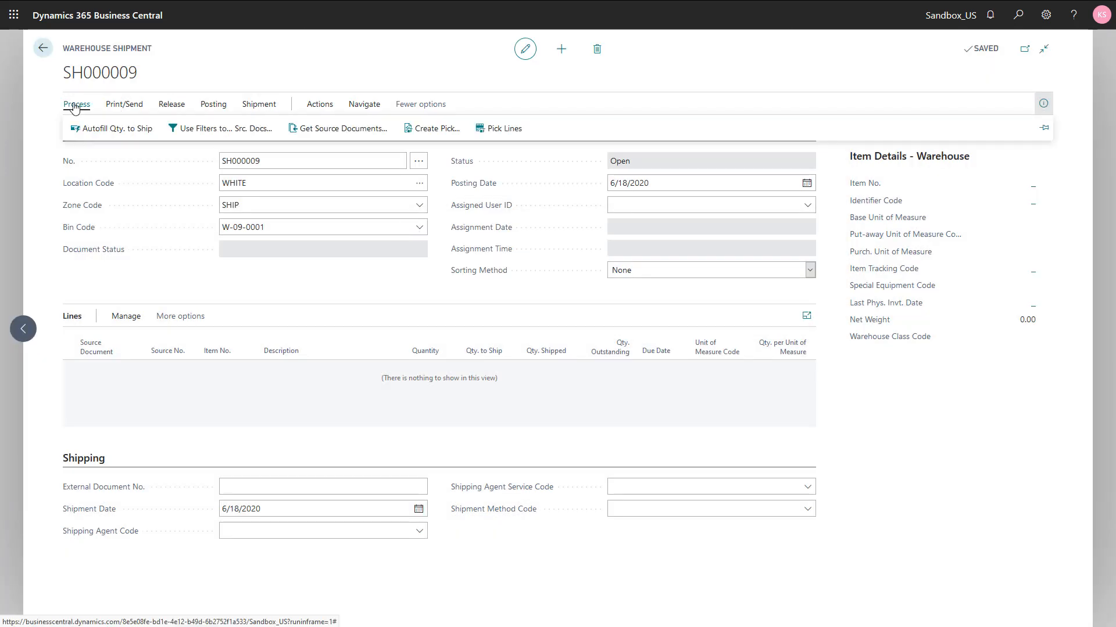
left_click(243, 129)
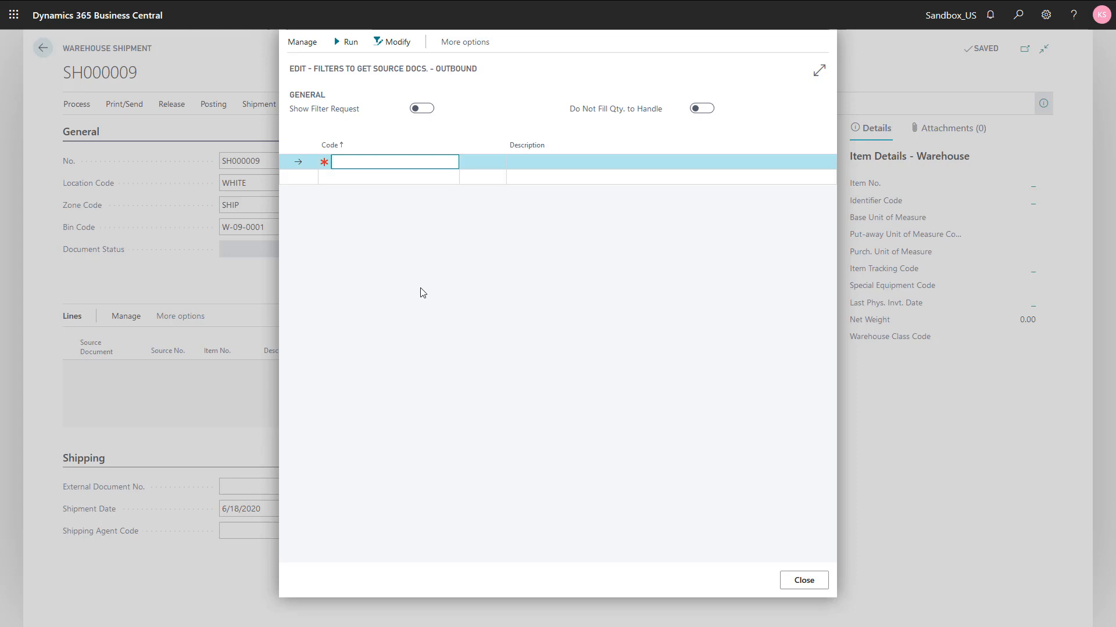
type("own")
key("Tab")
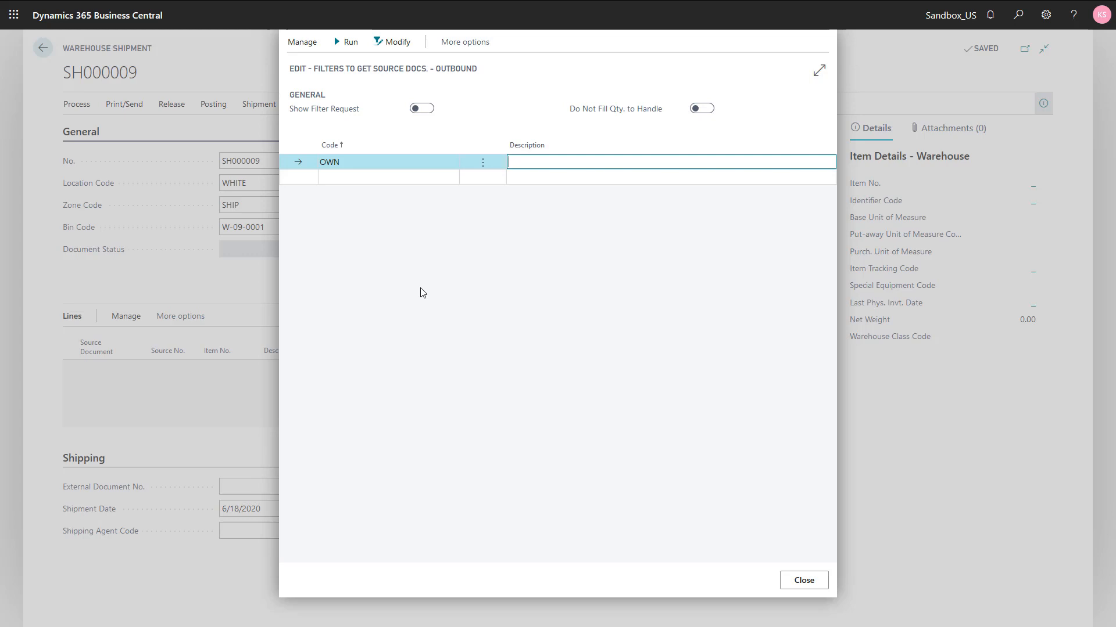
type("Own logistics")
key("shift+Tab")
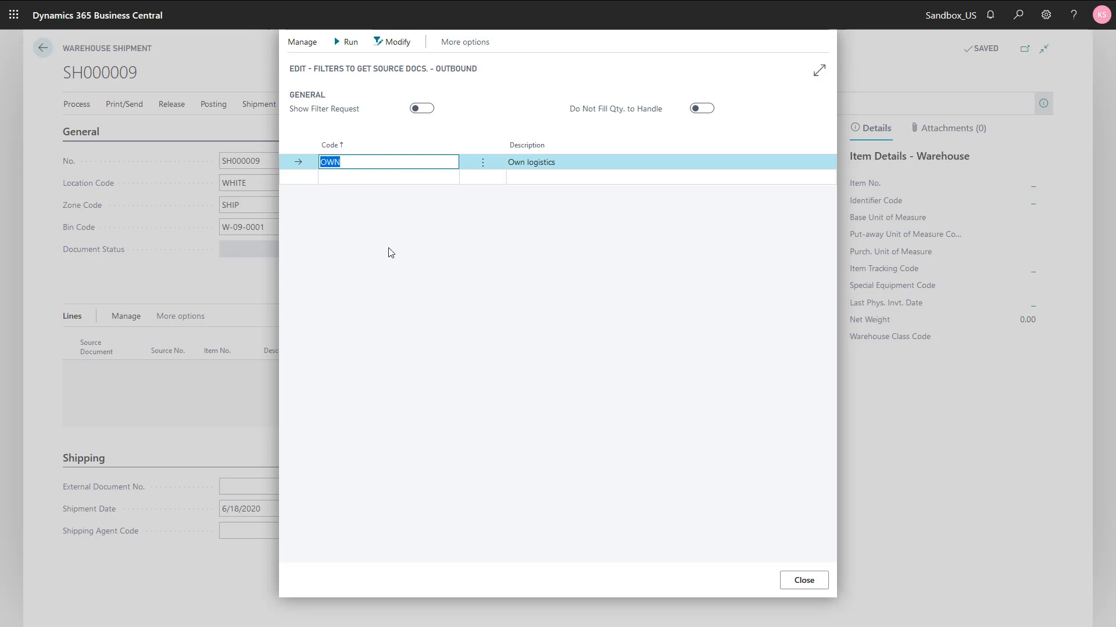
Set the OWN filter's shipping agent code to OWN LOG. and run it to fill the shipment lines
left_click(393, 49)
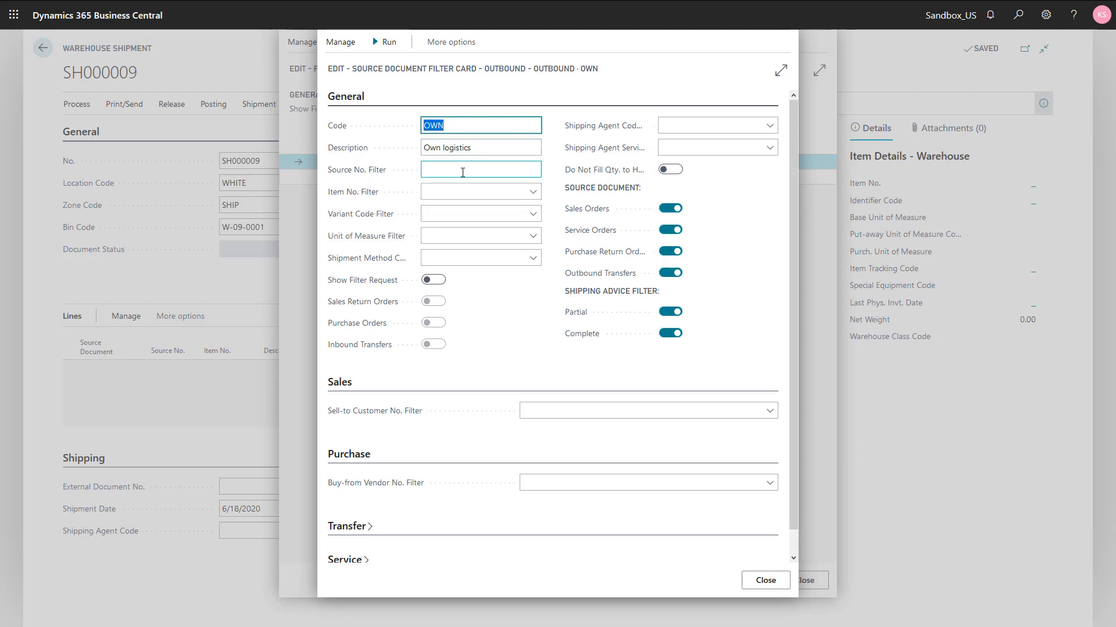
left_click(714, 126)
left_click(769, 125)
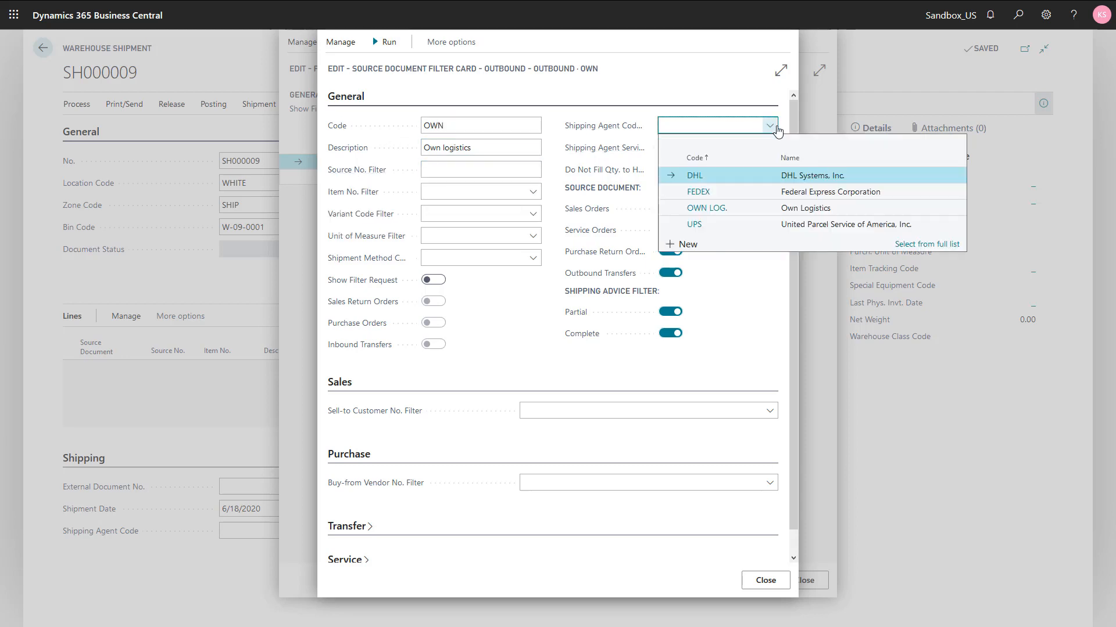
left_click(743, 212)
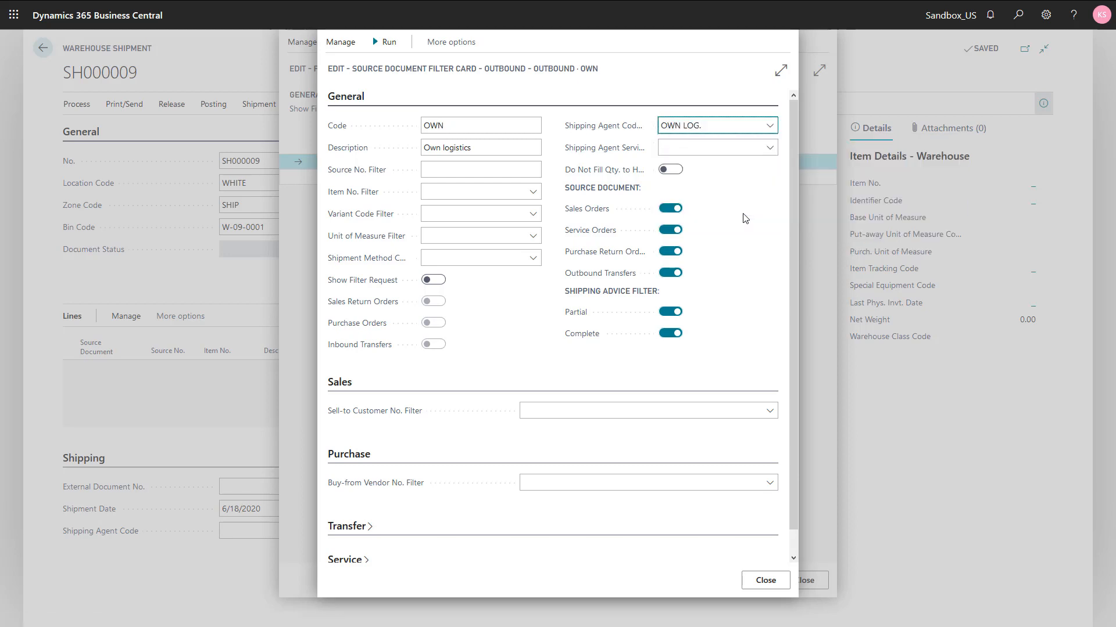
key("Tab")
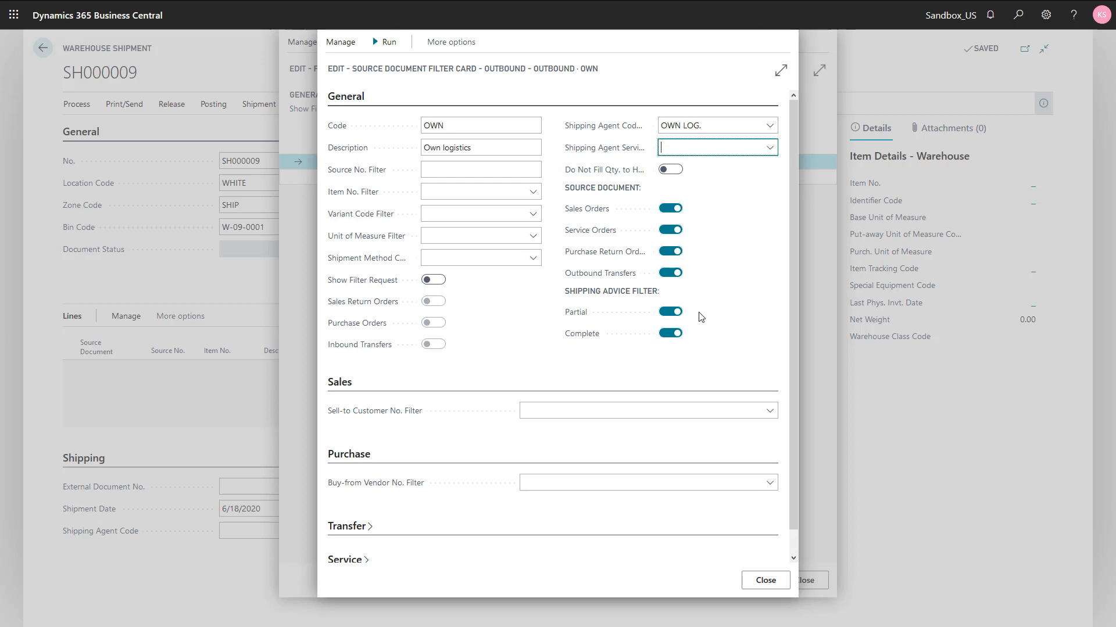
left_click(385, 46)
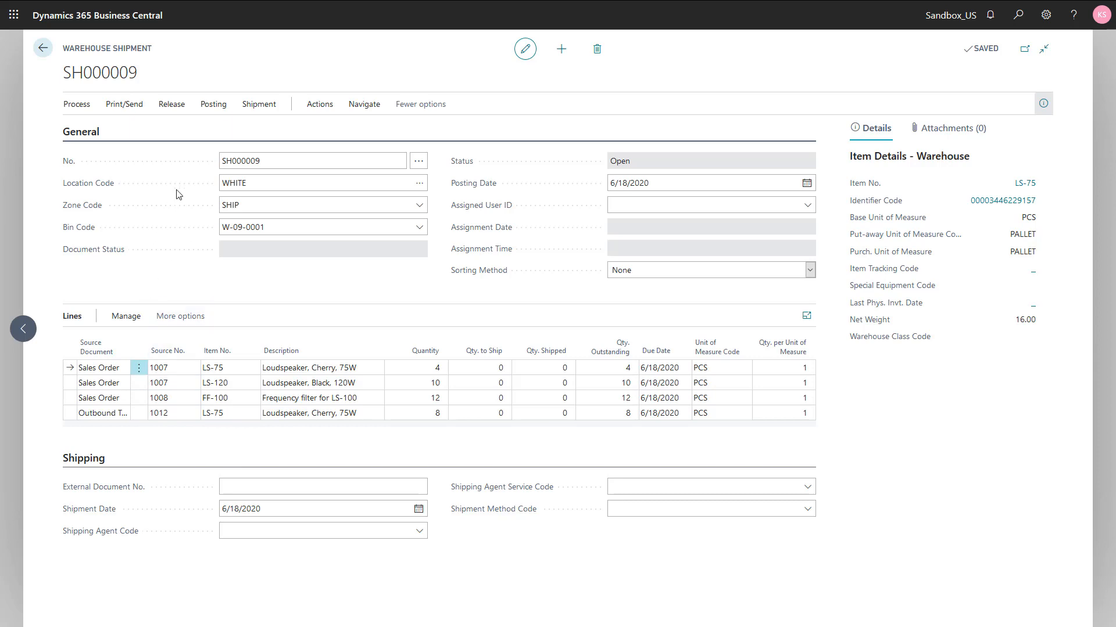
Try to post the warehouse shipment with the Ship option
left_click(208, 111)
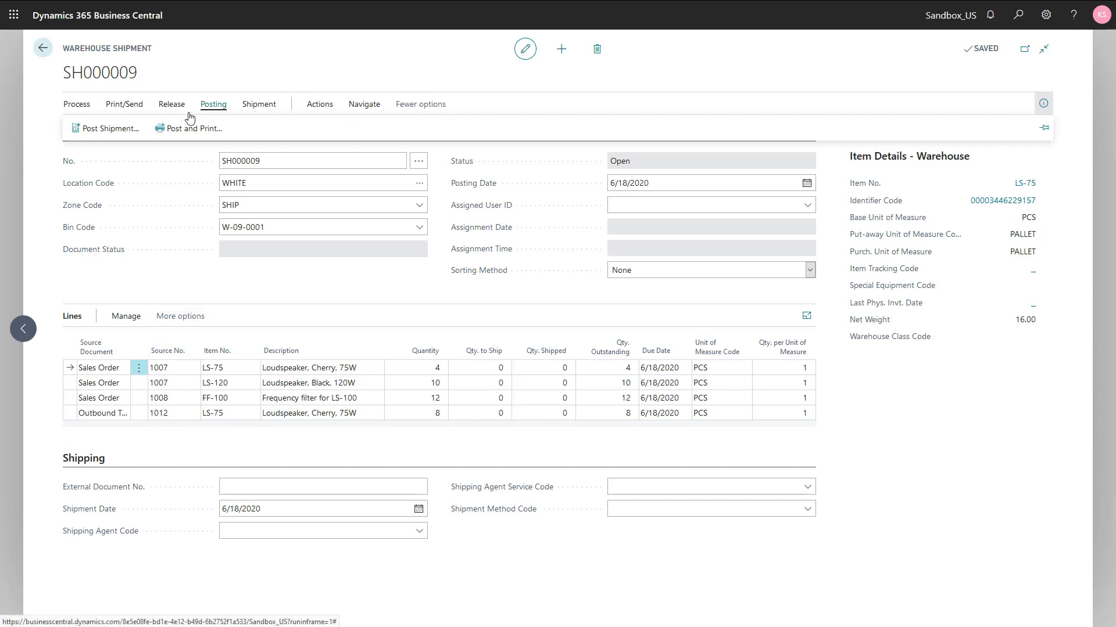
left_click(108, 128)
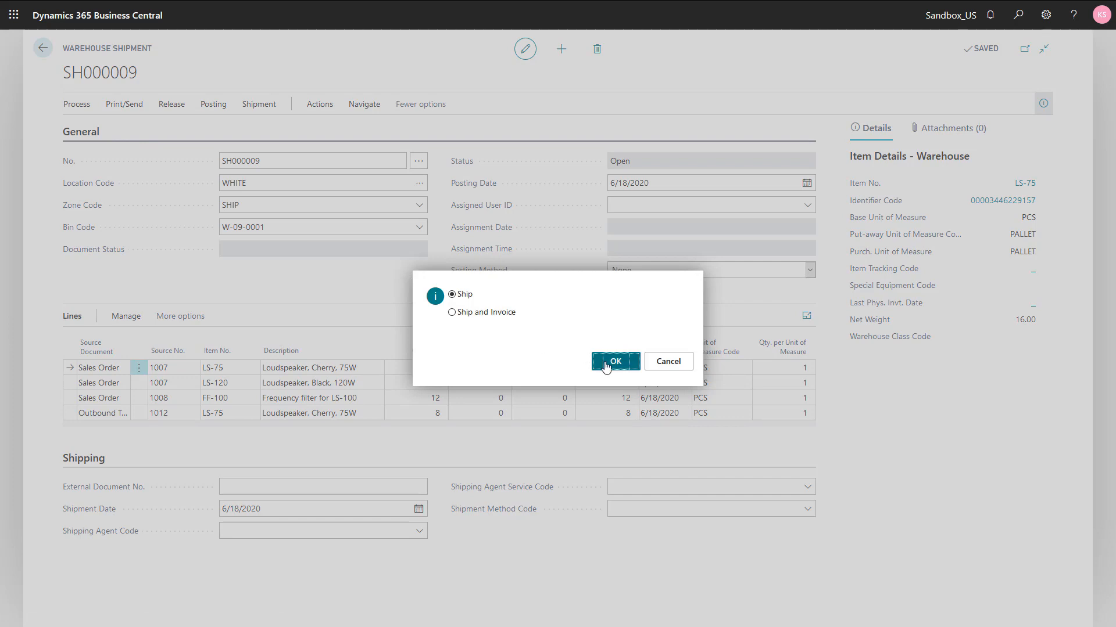
left_click(605, 366)
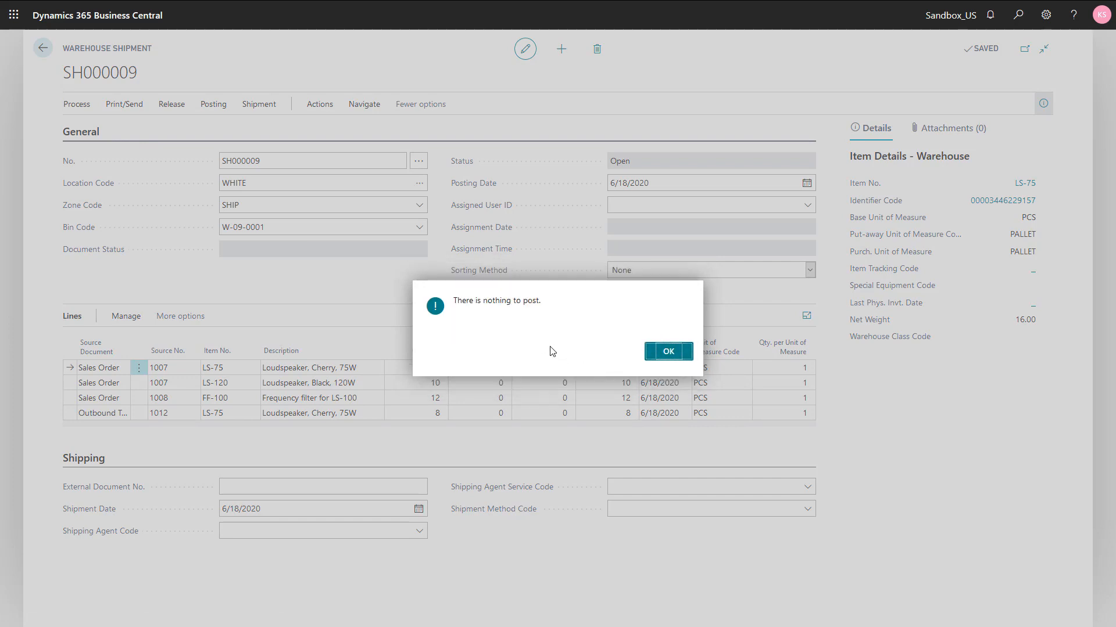
key("Return")
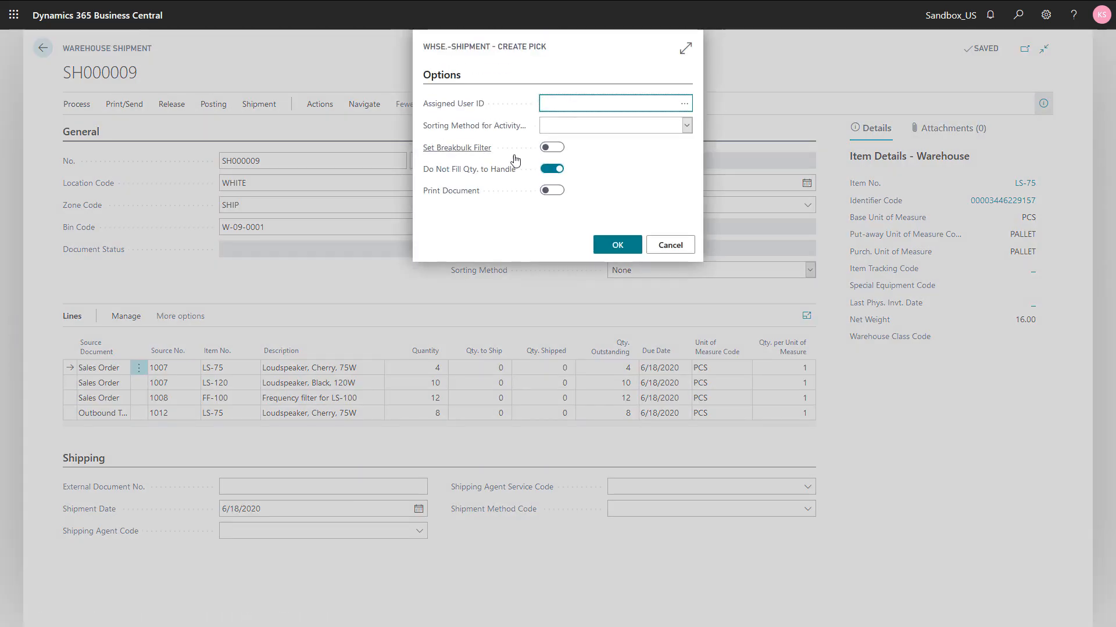
Create a pick for the warehouse shipment with Do Not Fill Qty. to Handle turned off
left_click(548, 173)
left_click(548, 169)
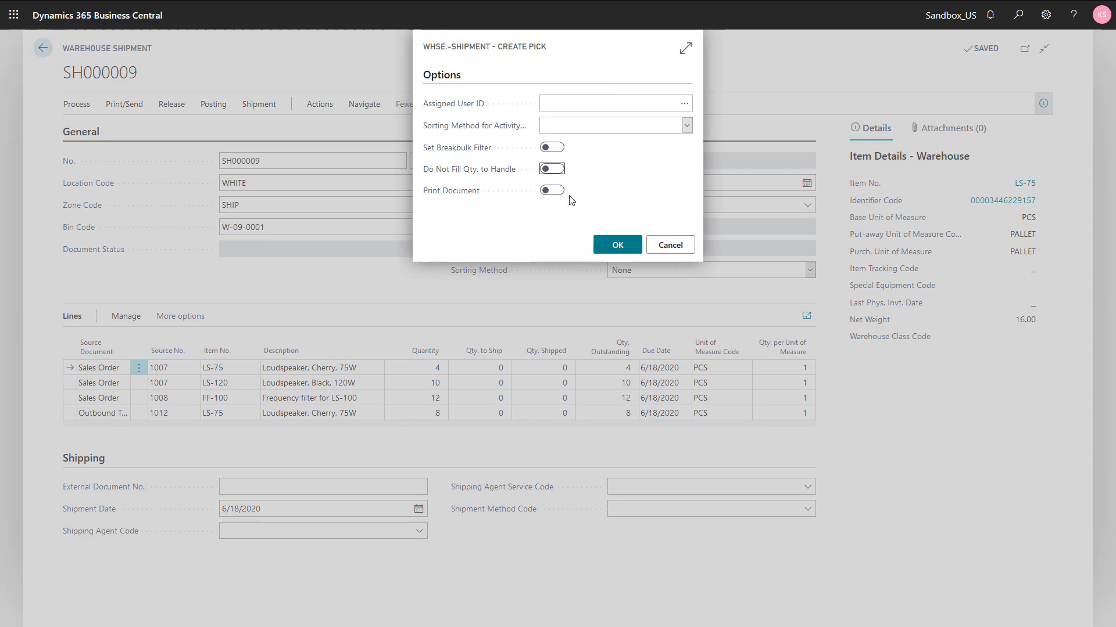
left_click(614, 245)
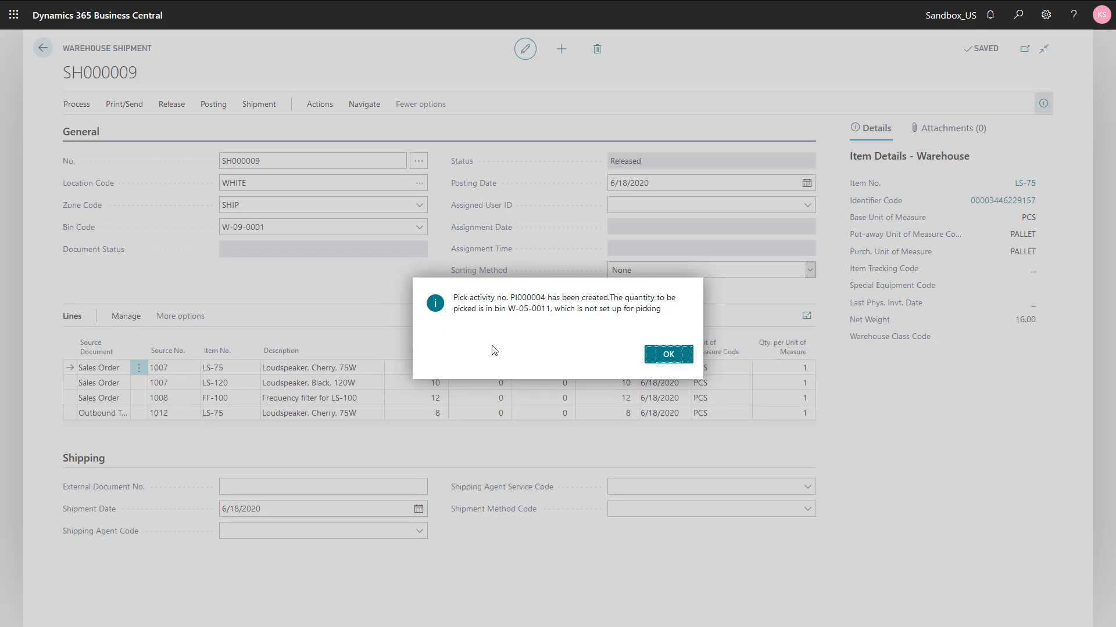
left_click(668, 357)
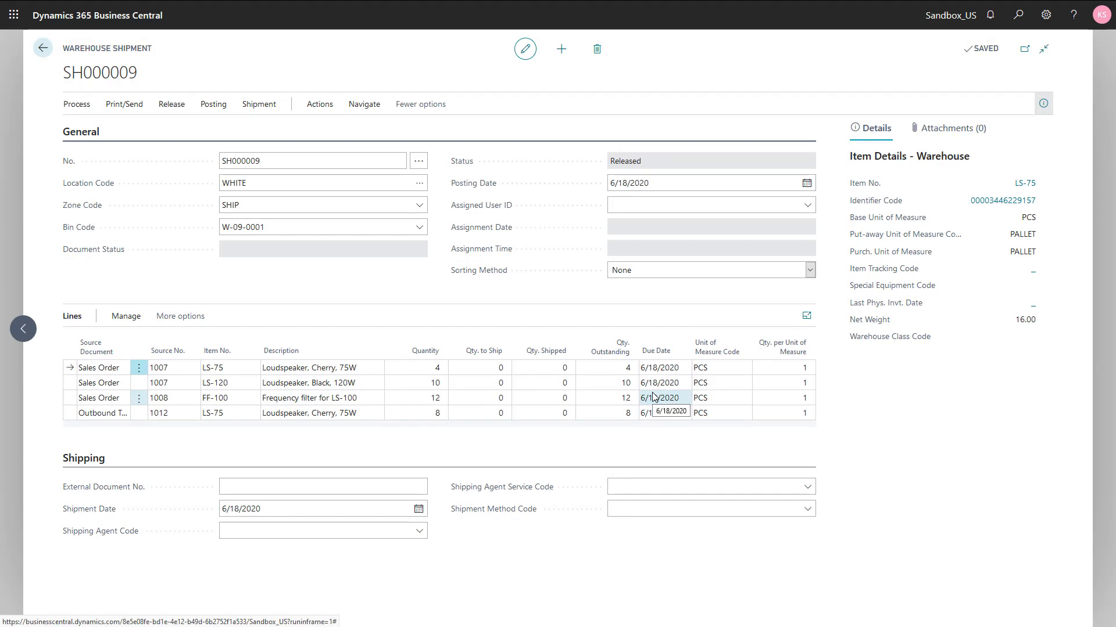
Leave the shipment and open the new warehouse pick from the list of all picks
key("Escape")
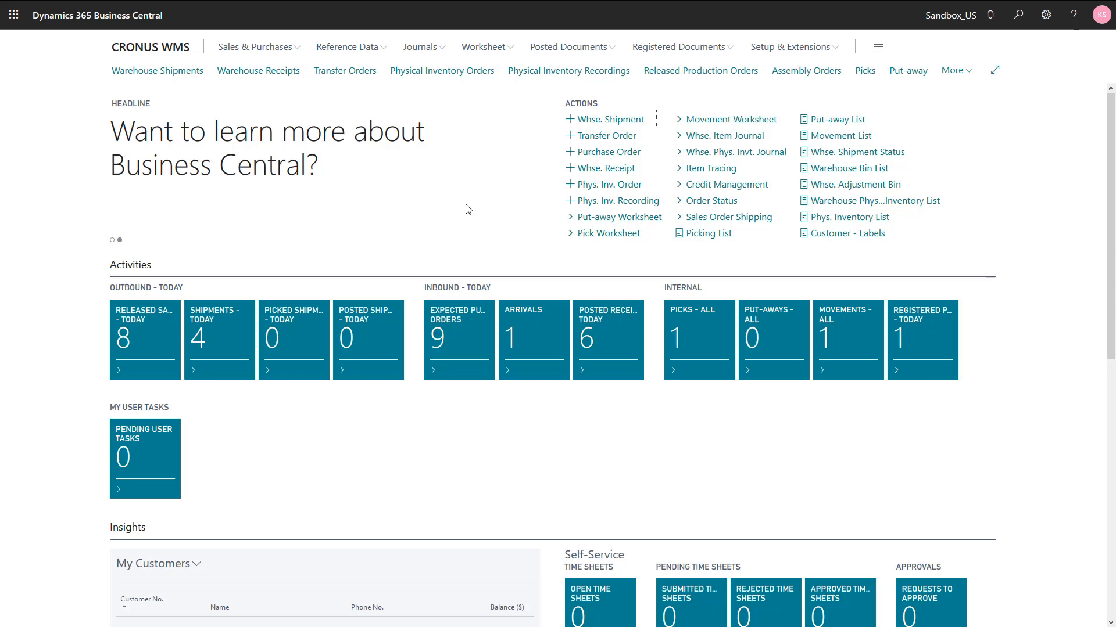
left_click(688, 344)
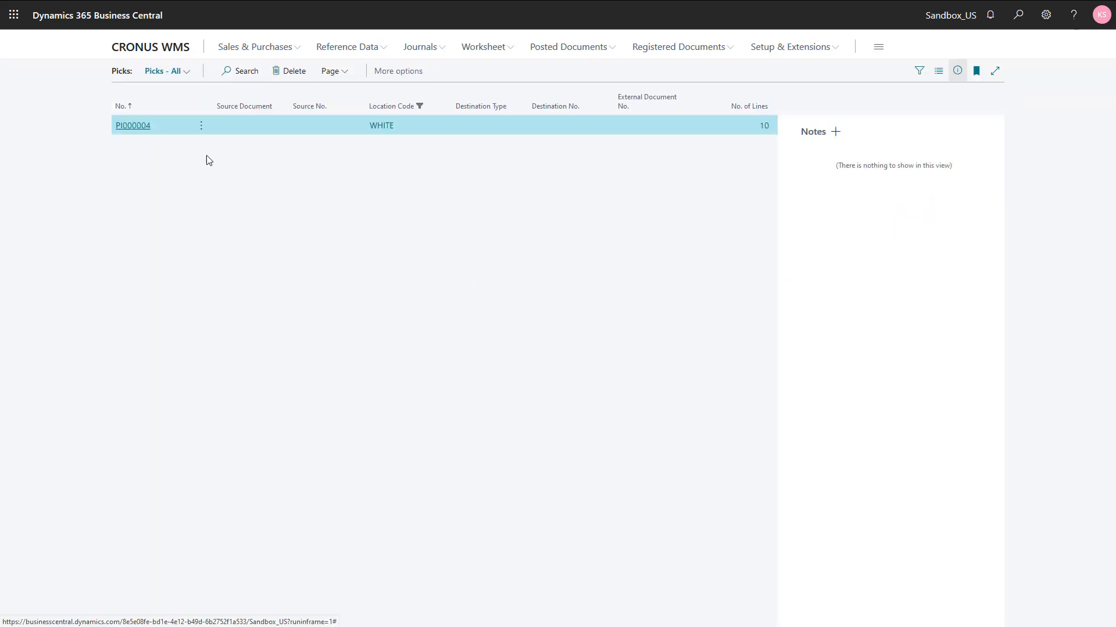
left_click(124, 127)
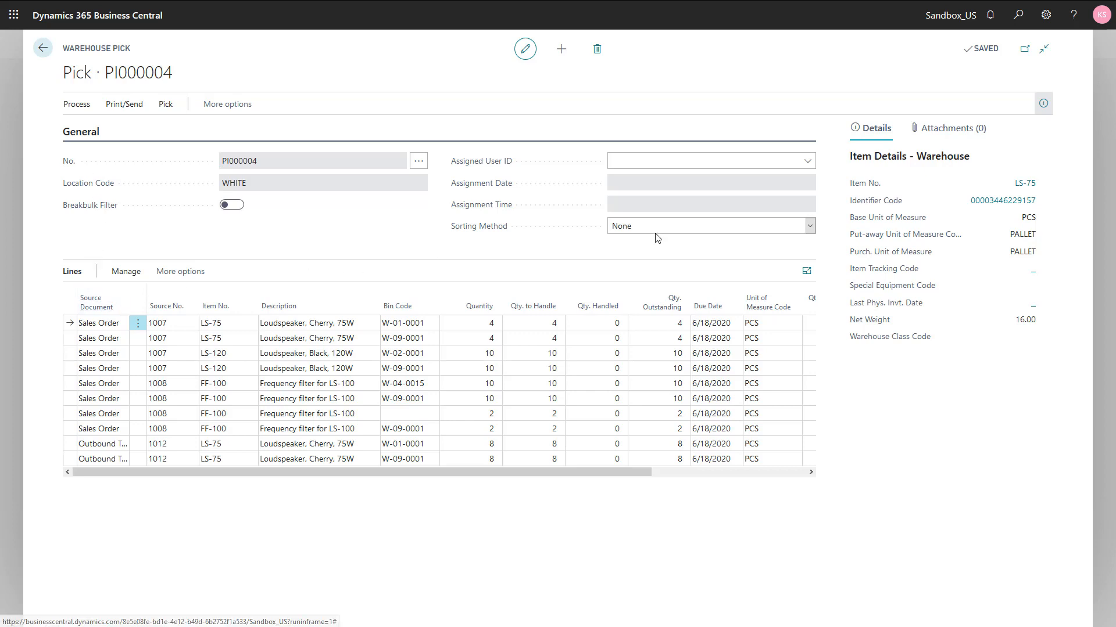
Personalize the pick lines by adding the Action Type field as the first column, and reopen the pick
left_click(1046, 15)
left_click(973, 99)
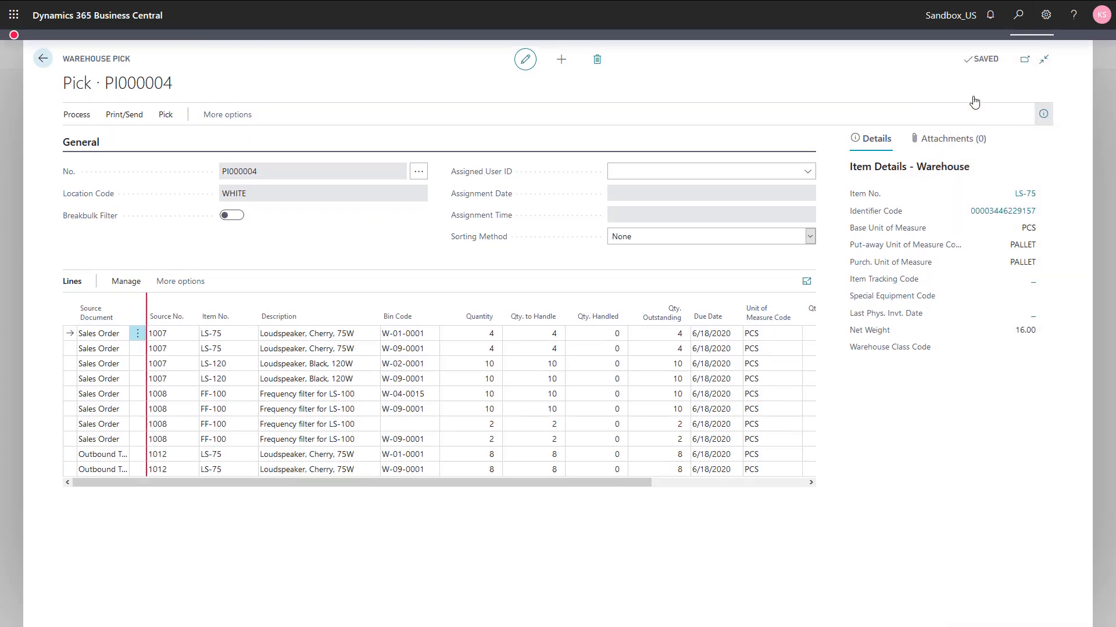
left_click(1098, 131)
left_click_drag(982, 169, 80, 335)
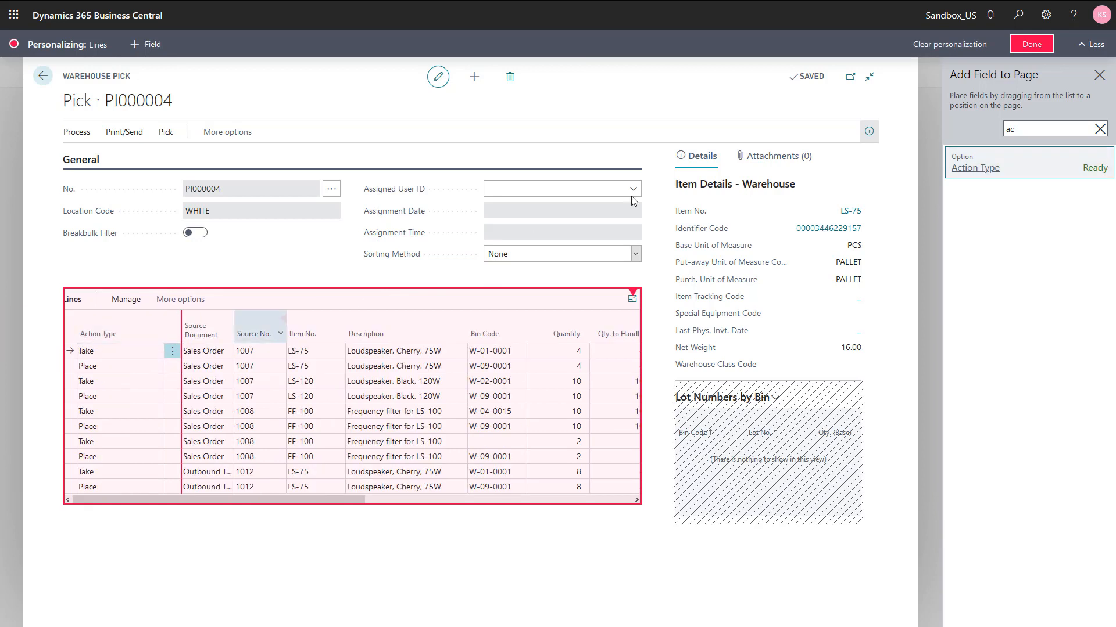
left_click(1031, 44)
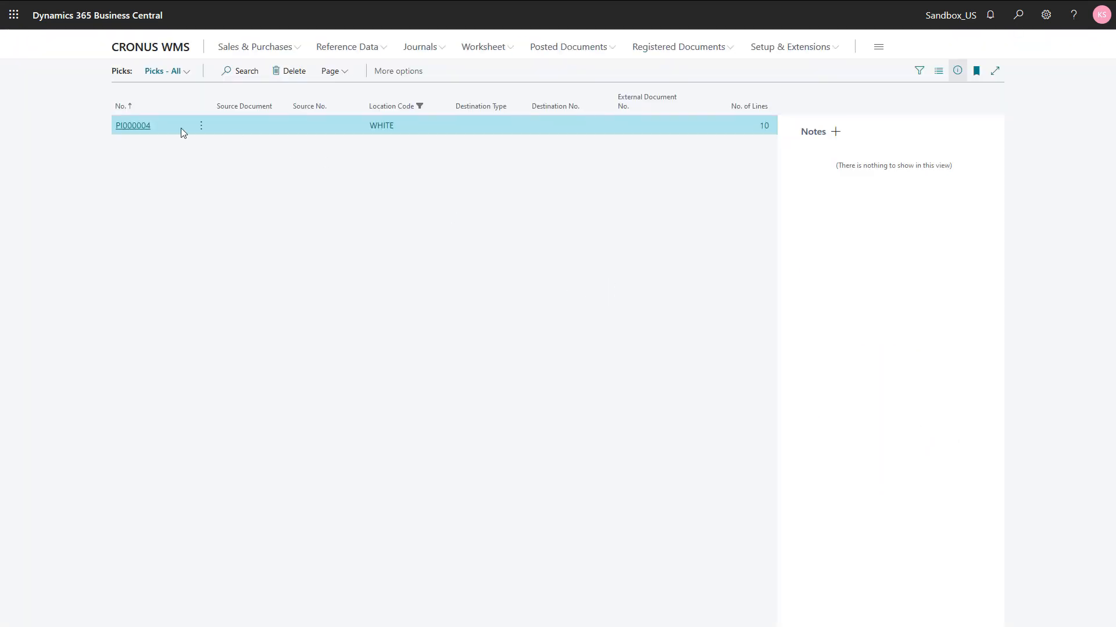
left_click(144, 127)
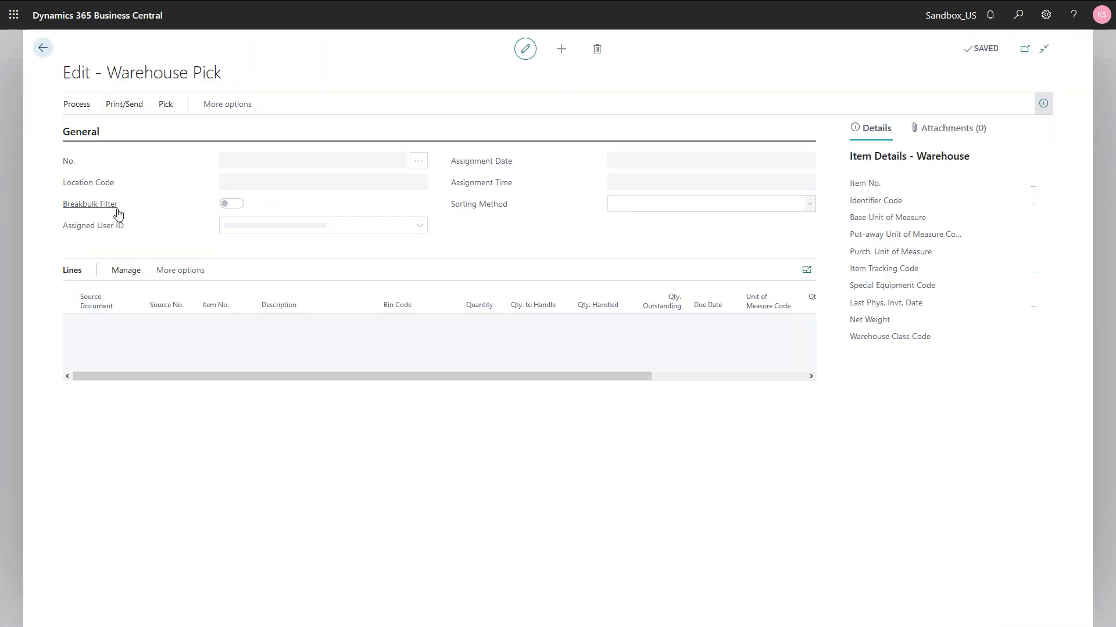
Assign bin W-05-0011 to the FF-100 Take line for 2 pieces that has no bin code
left_click(106, 326)
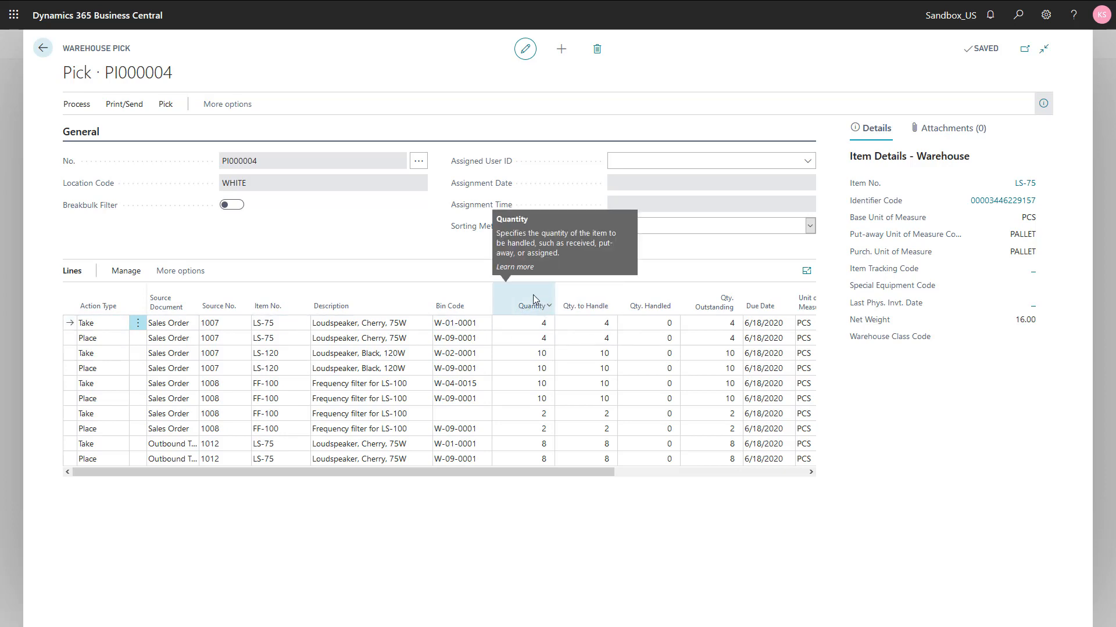
left_click(455, 325)
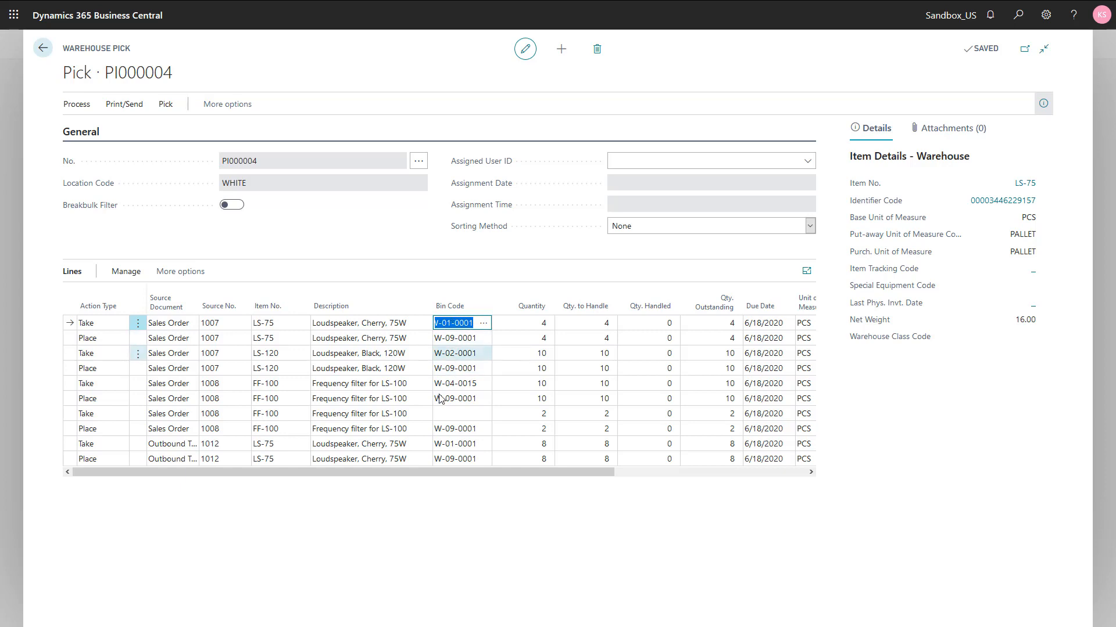
left_click(464, 417)
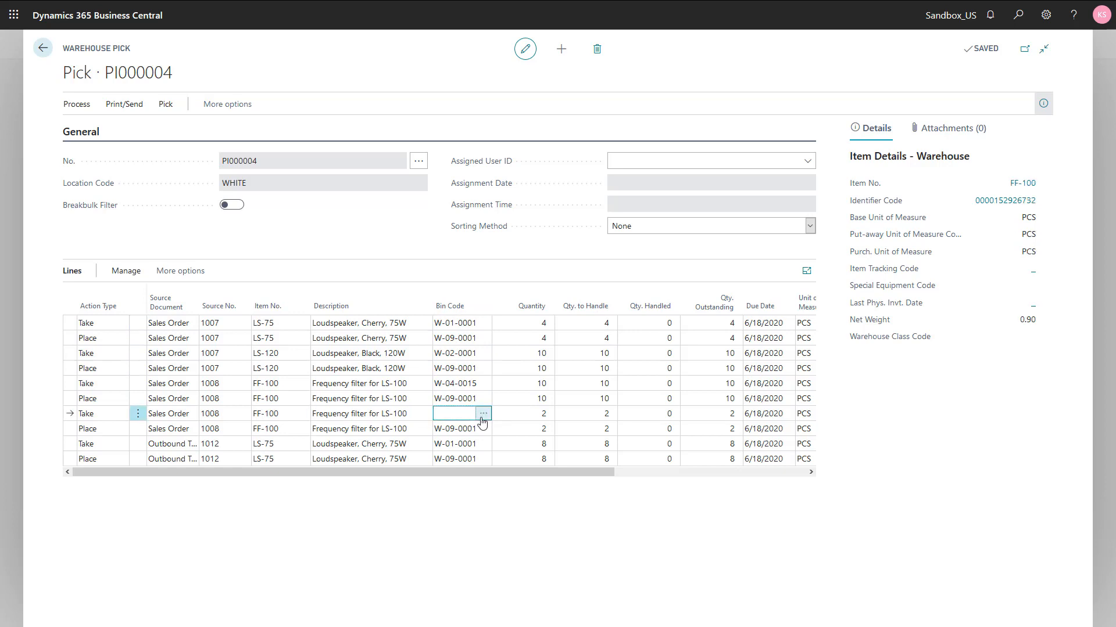
left_click(483, 414)
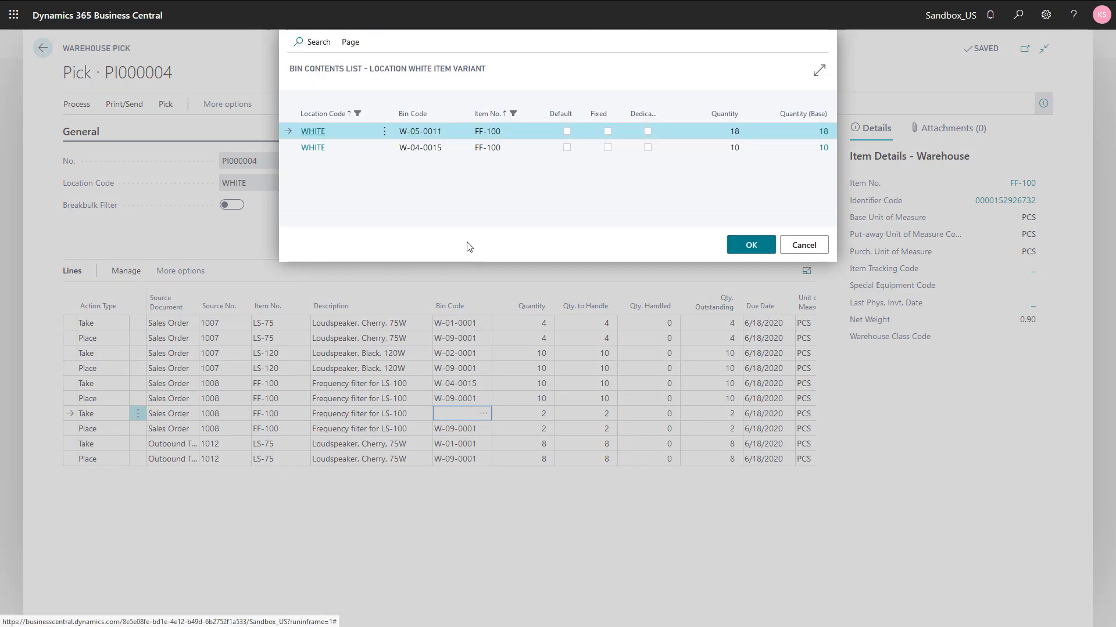
left_click(750, 246)
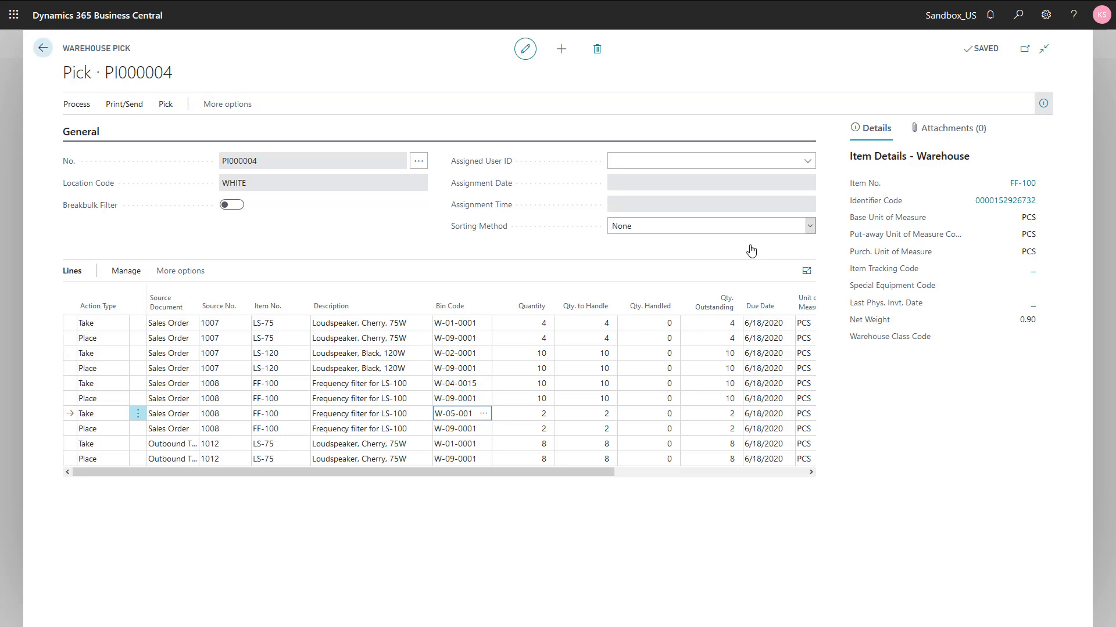
Register the warehouse pick and return from the empty picks list to the home page
left_click(67, 108)
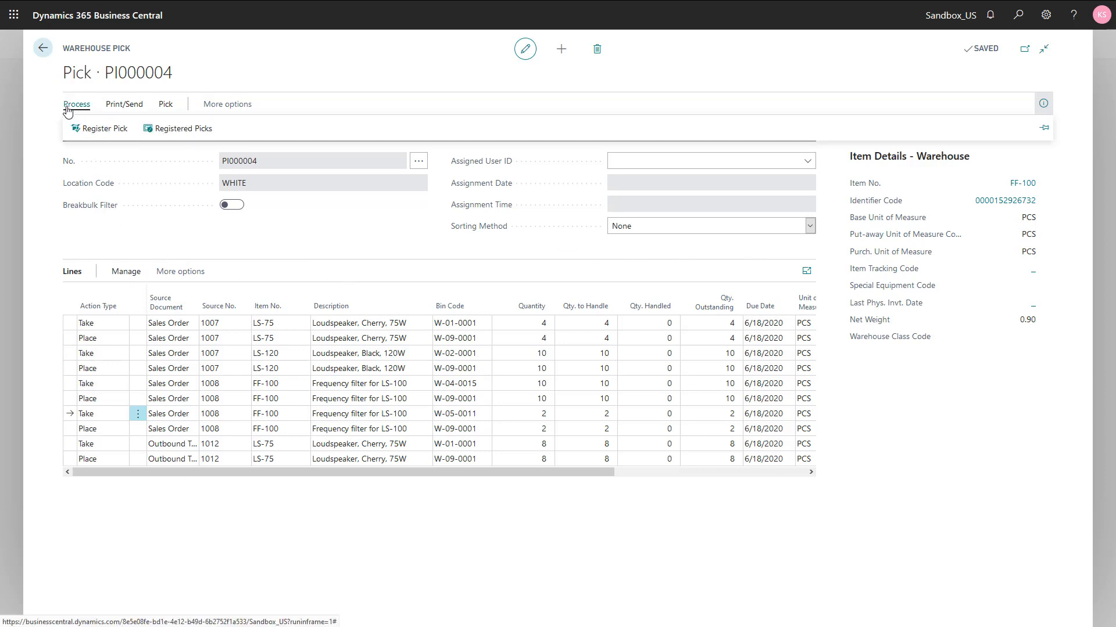
left_click(84, 129)
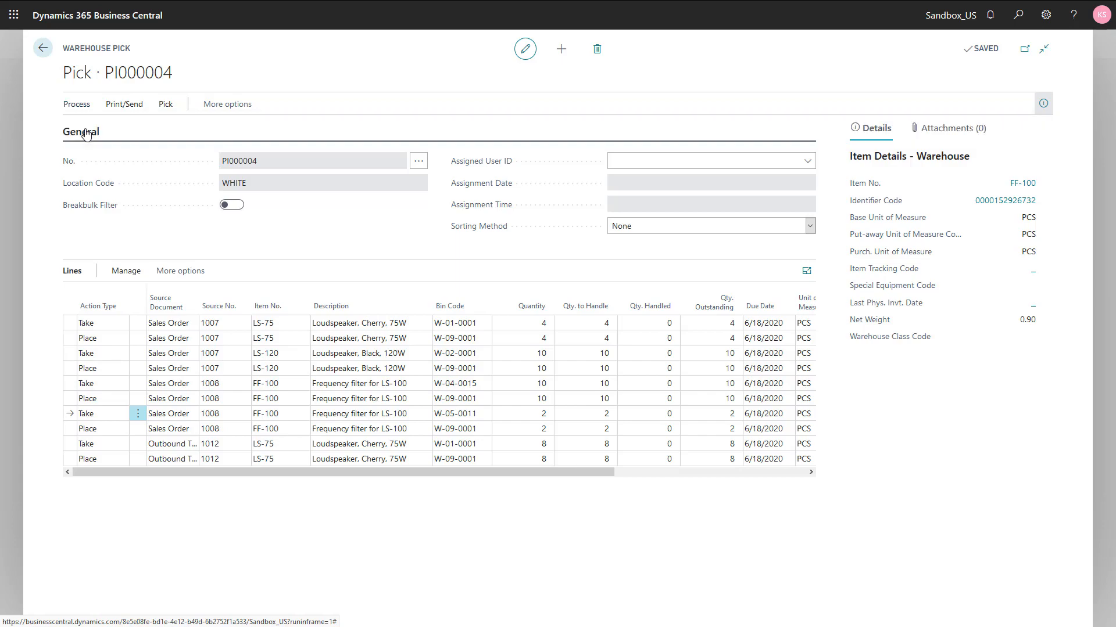
left_click(613, 353)
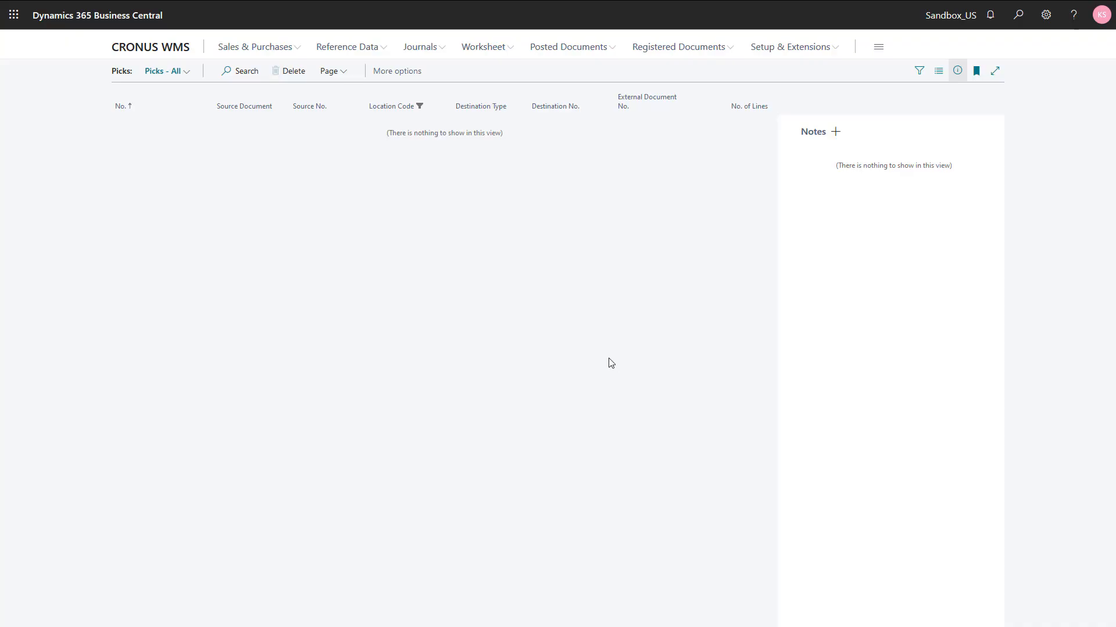
key("Escape")
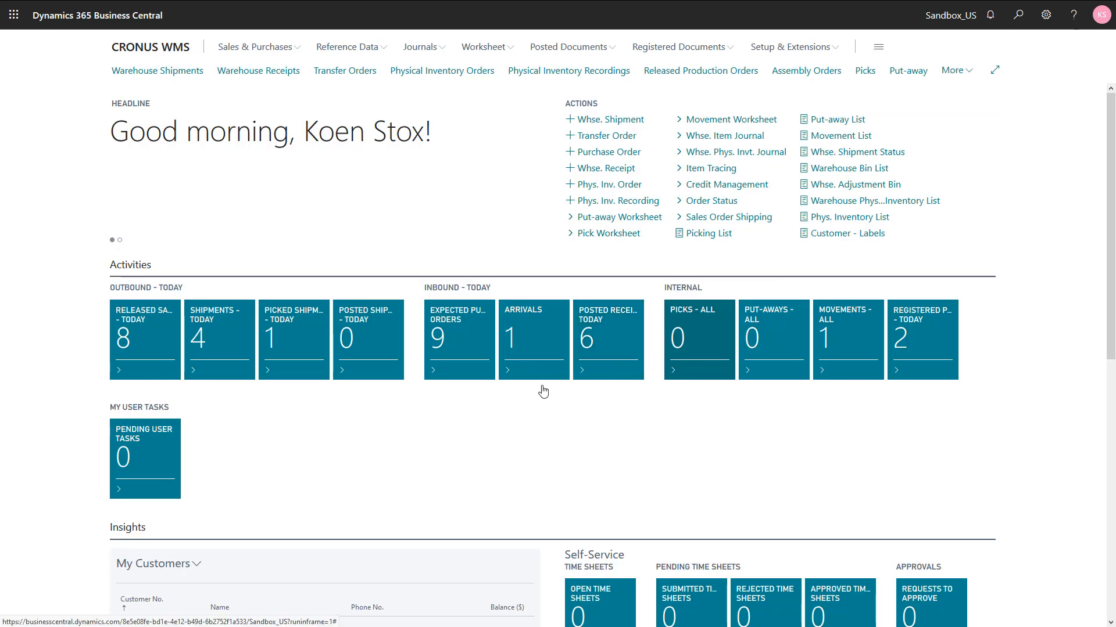
Open the last shipment in the warehouse shipments list, post it with the Ship option, and return to the home page
left_click(135, 71)
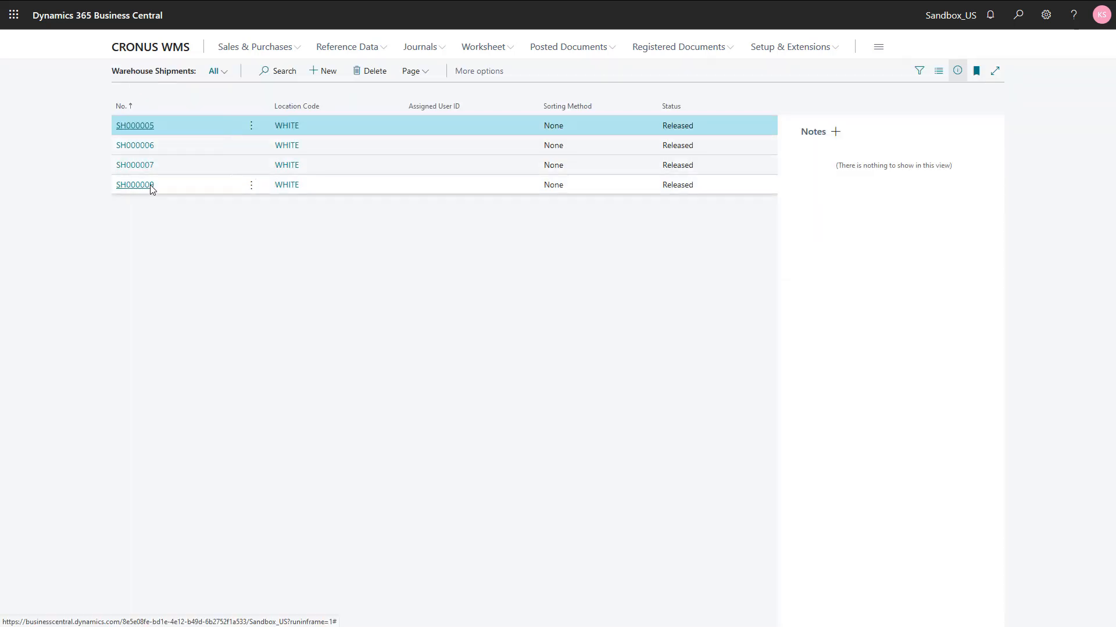
left_click(150, 184)
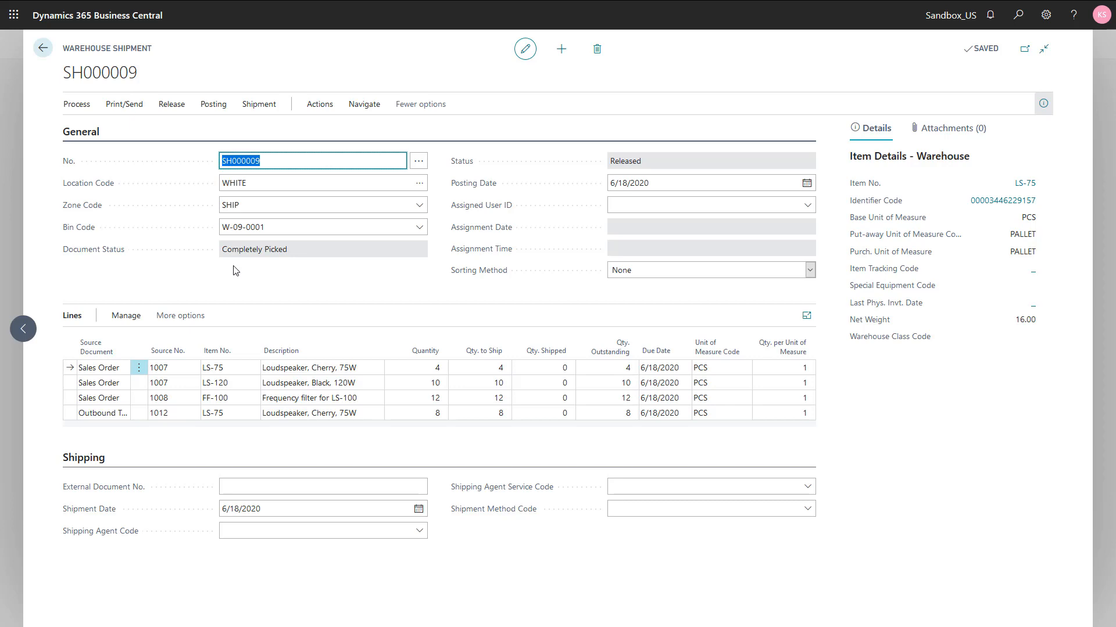
left_click(217, 108)
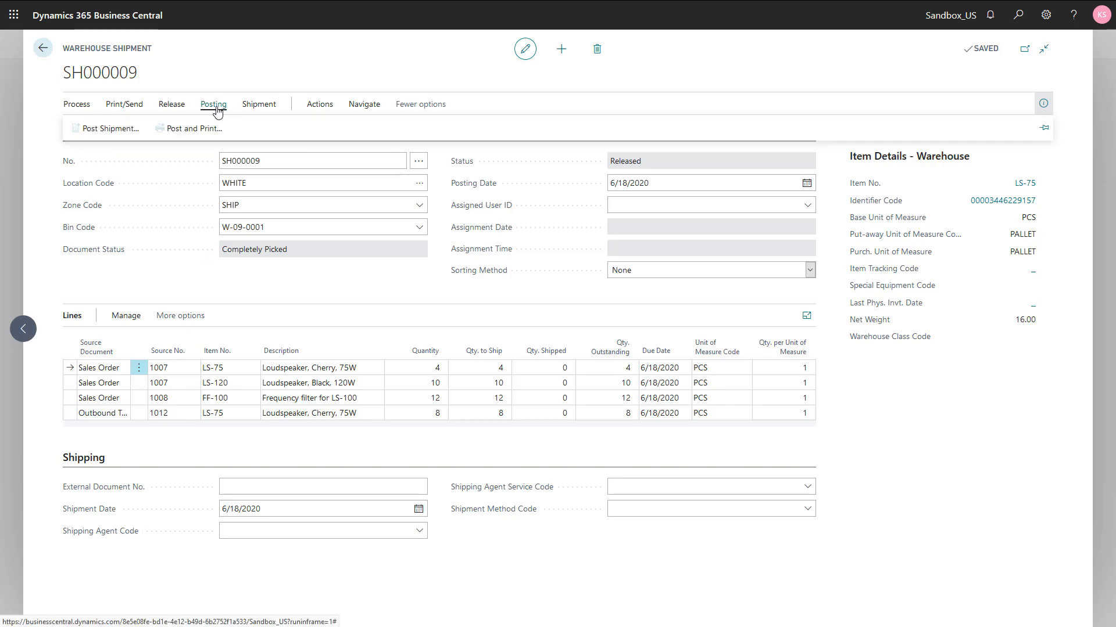
left_click(99, 129)
left_click(615, 361)
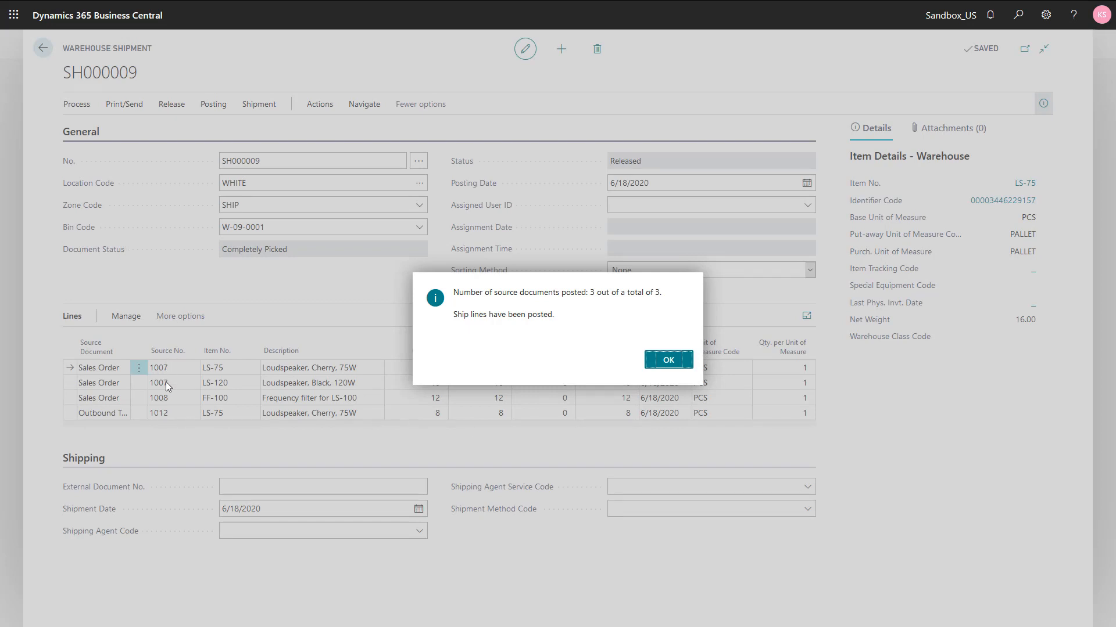
left_click(661, 360)
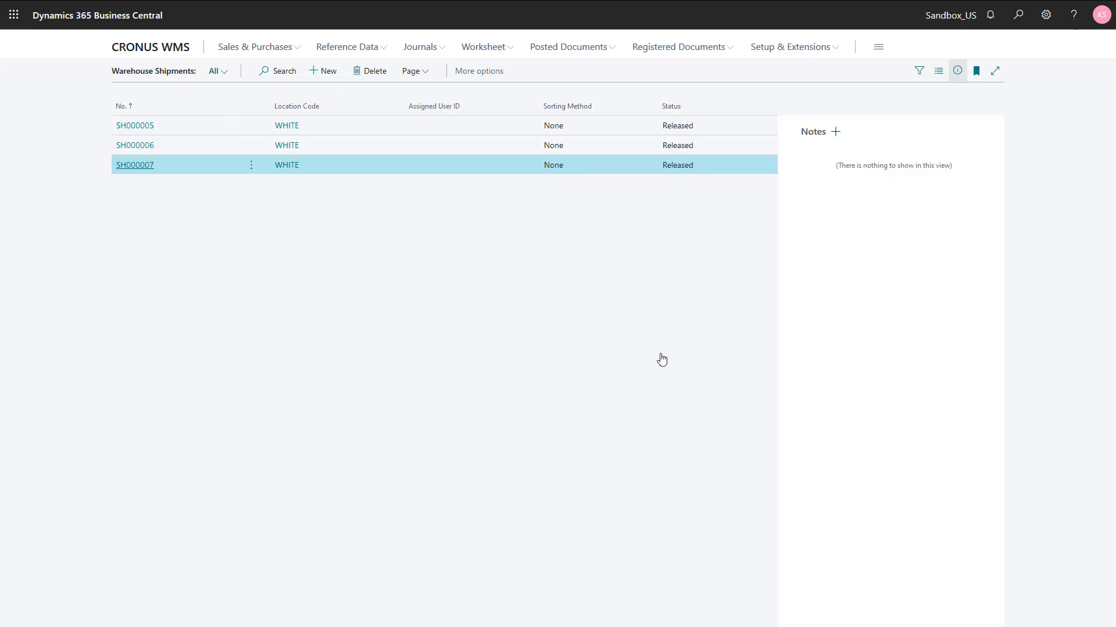
key("Escape")
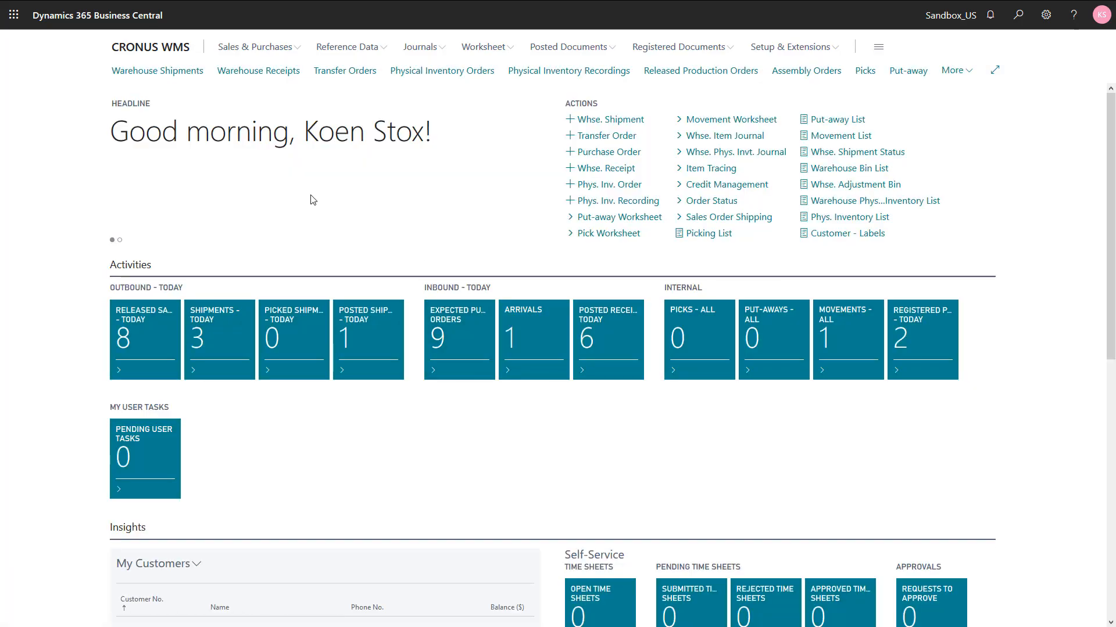
Open The Device Shop's completely shipped sales order and check the shipped and to-invoice quantities on its FF-100 line
left_click(245, 49)
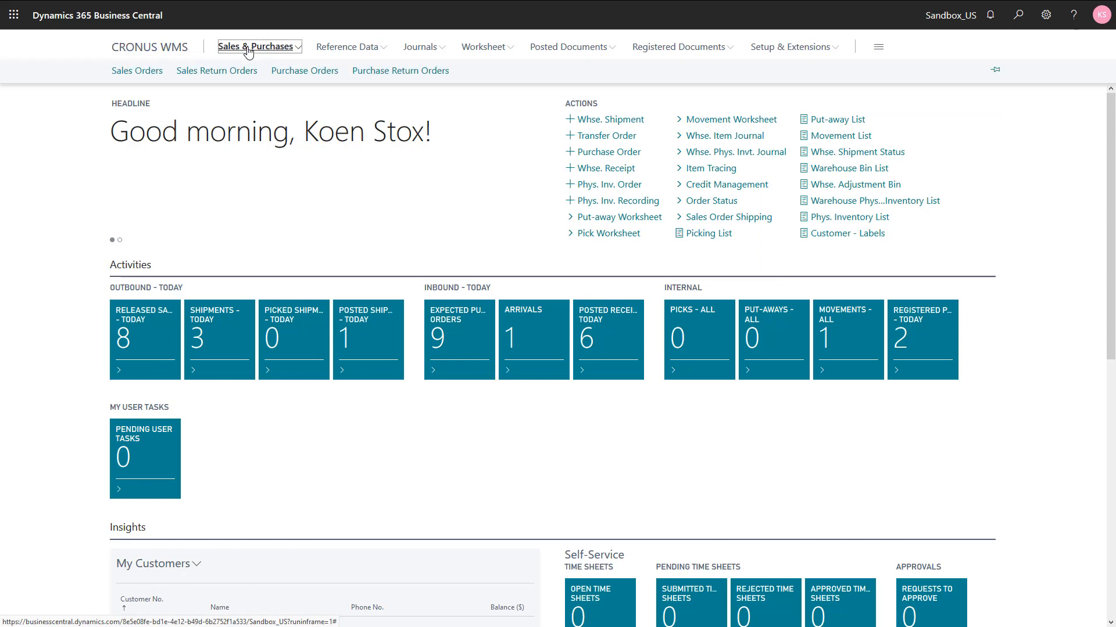
left_click(148, 74)
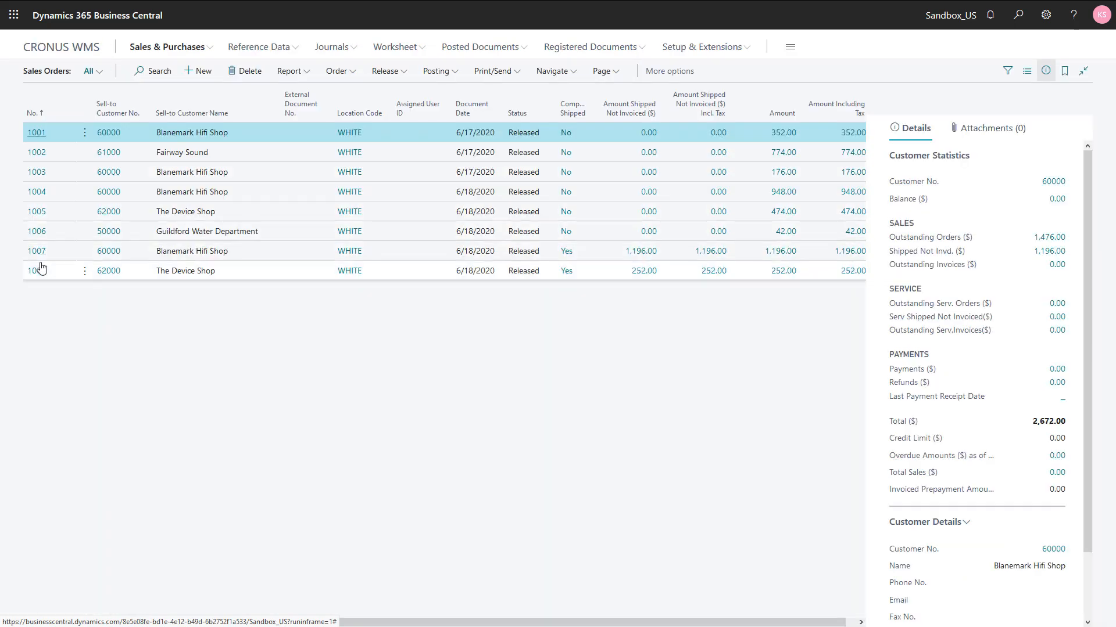
left_click(41, 271)
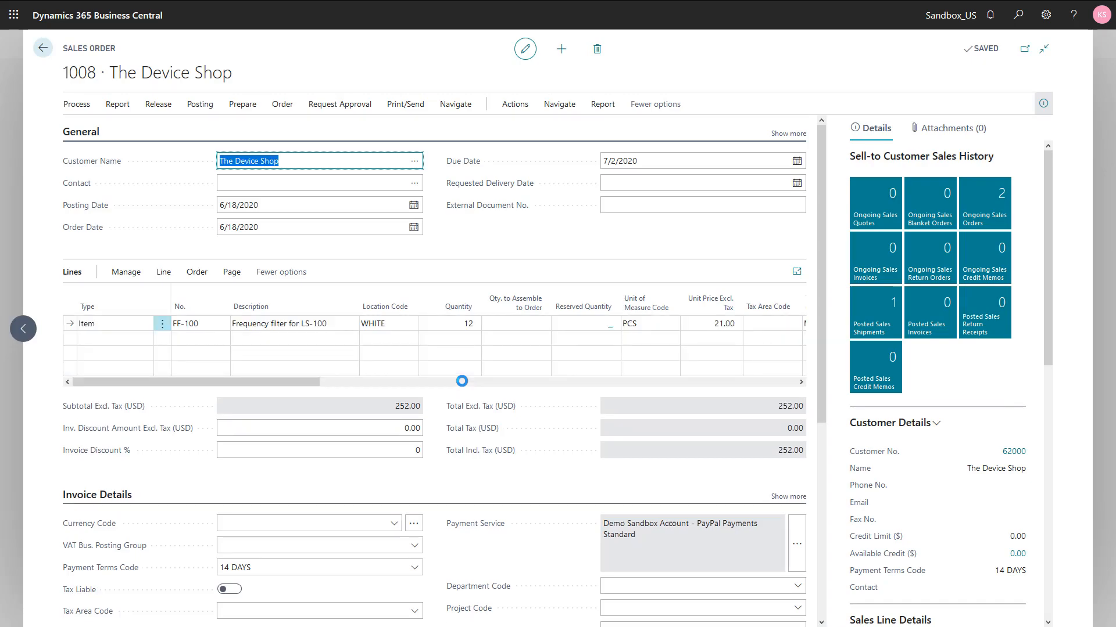
left_click(461, 381)
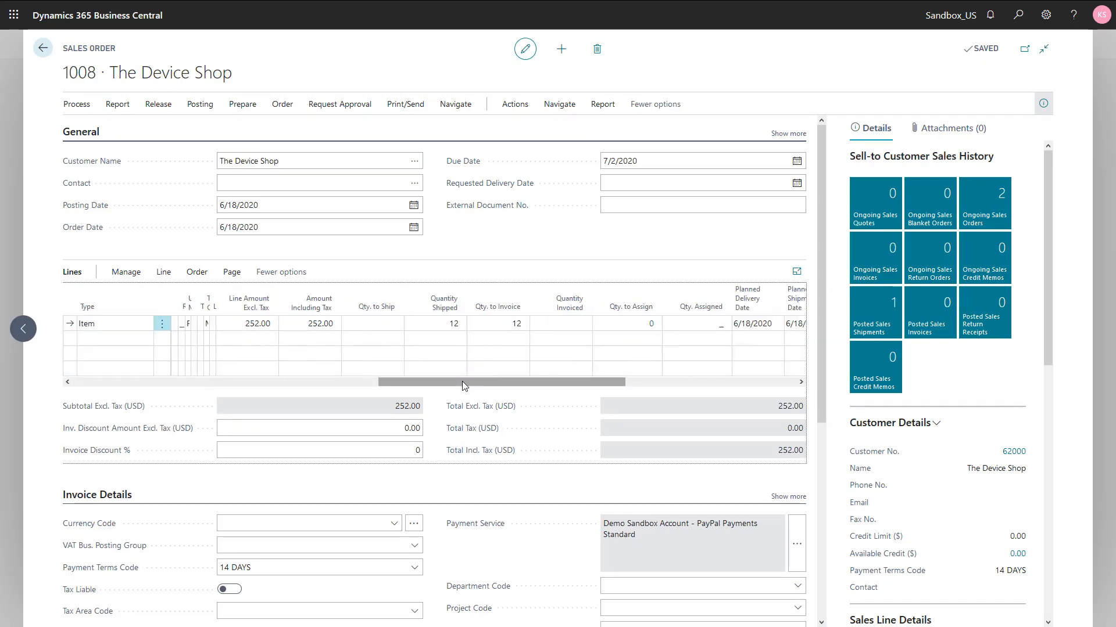